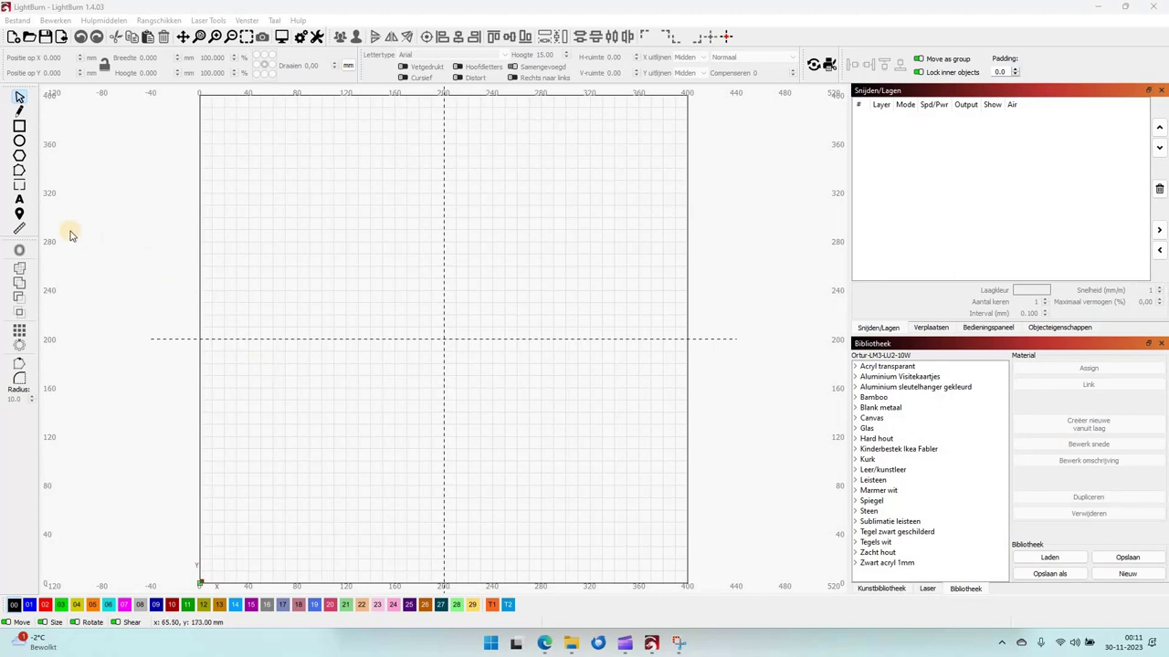
Add the surname in capitals as a text object at the page centre.
{"action": "left_click", "coordinate": [19, 203]}
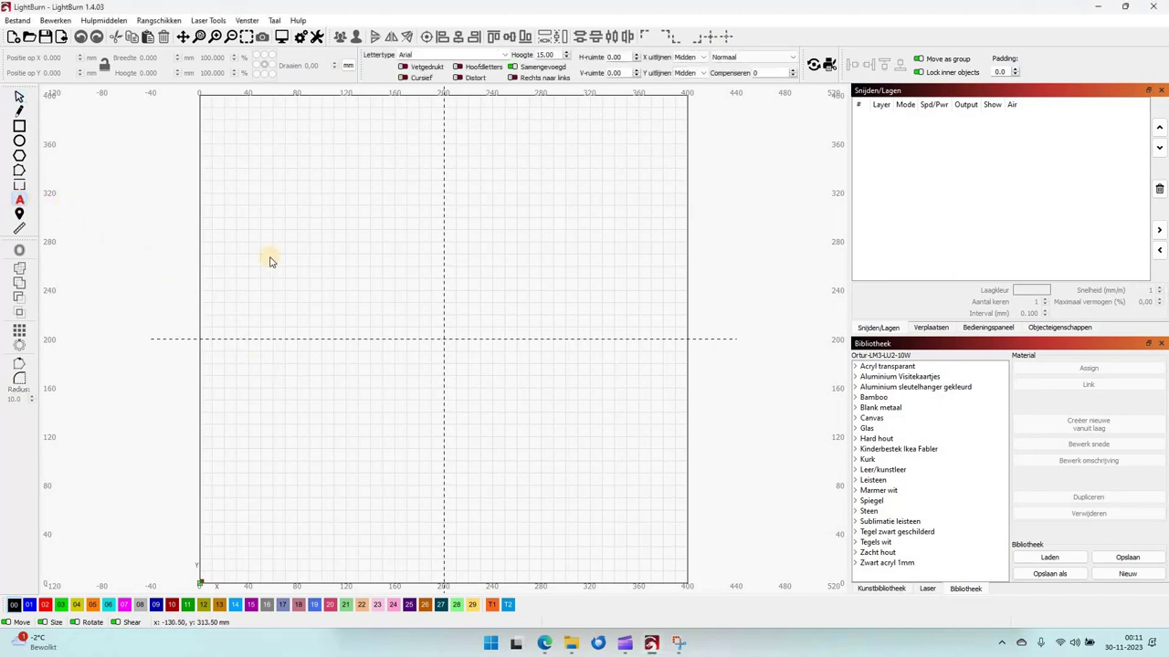
{"action": "left_click", "coordinate": [443, 340]}
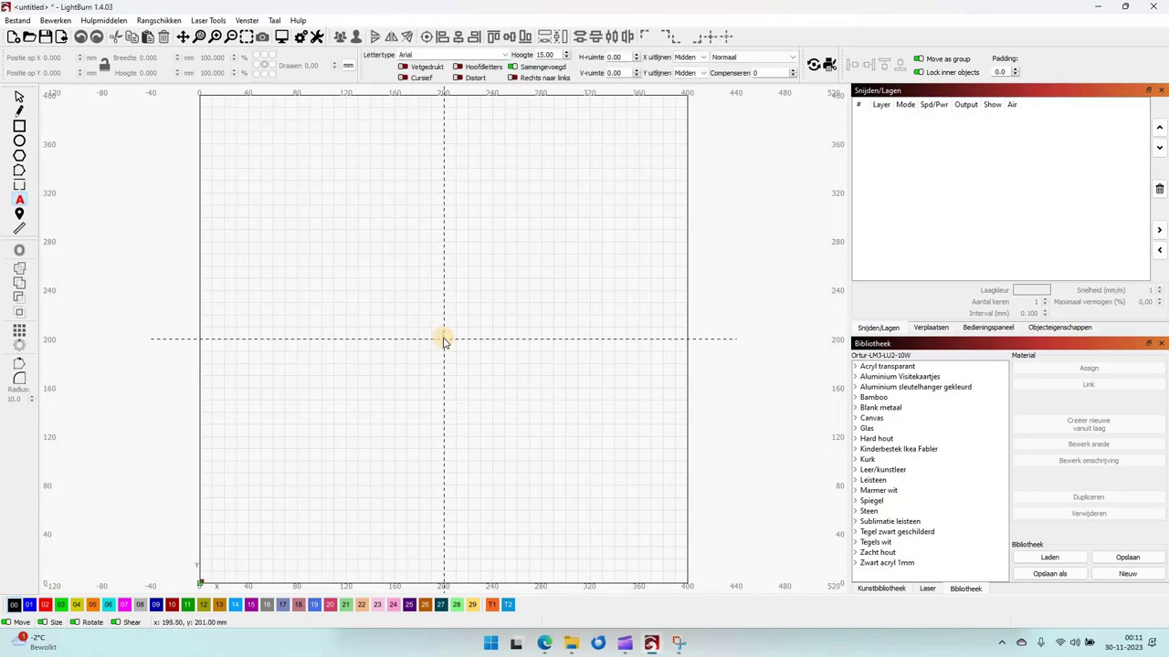
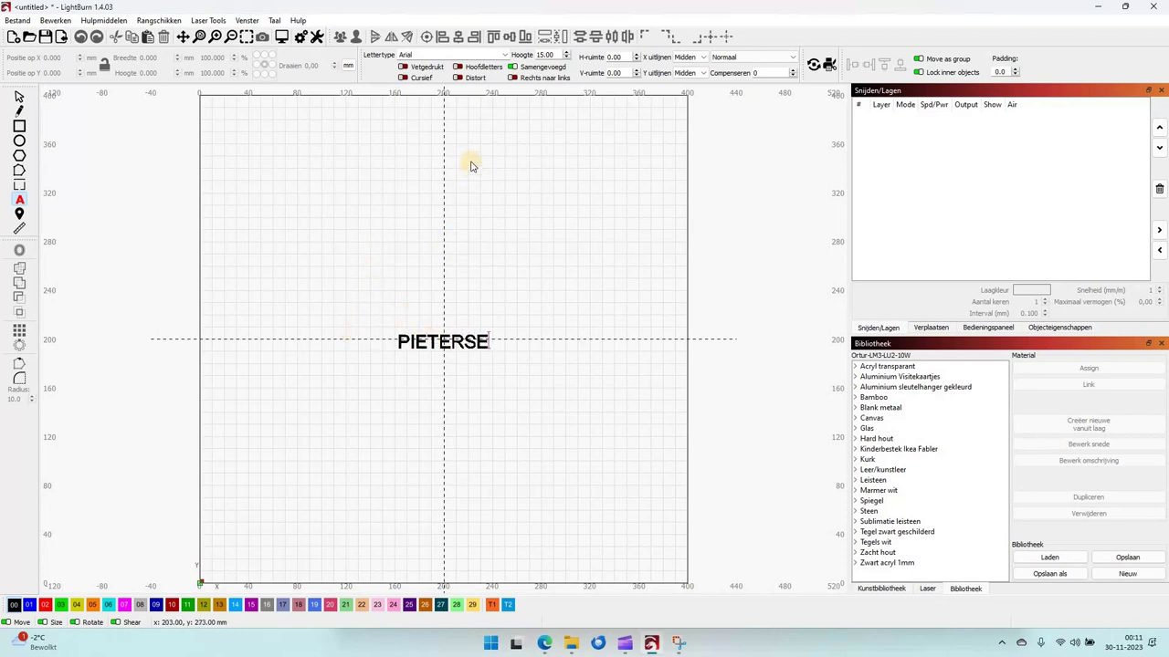
{"action": "left_click", "coordinate": [20, 96]}
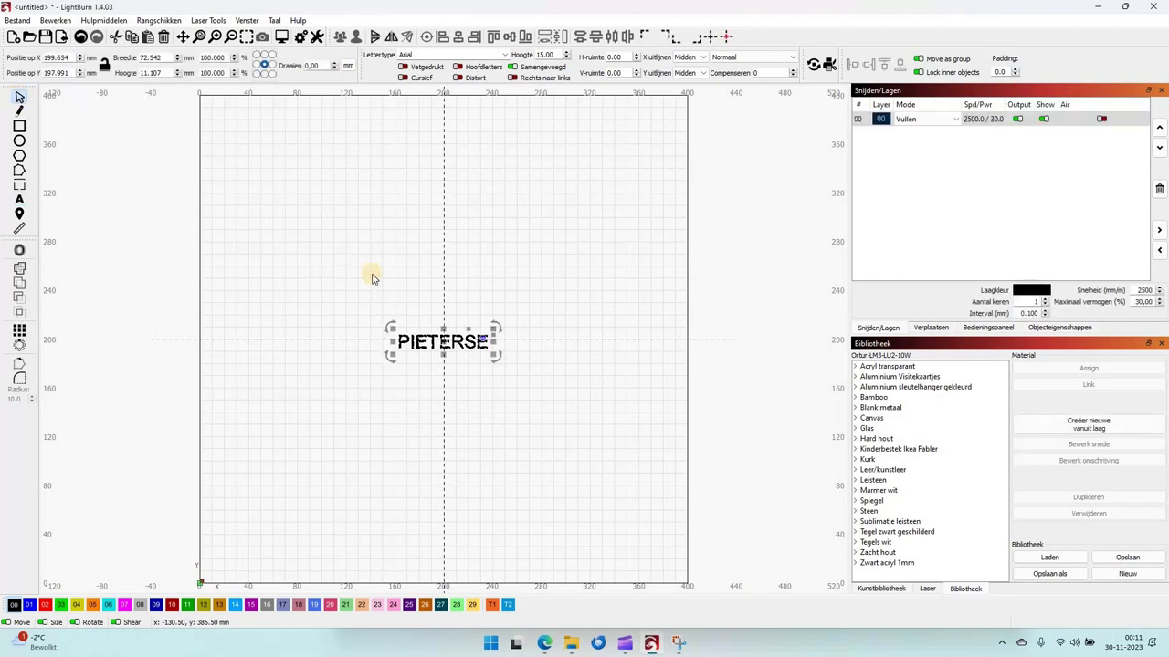
Change the surname's font from Arial to Rockwell Extra Bold.
{"action": "left_click", "coordinate": [505, 56]}
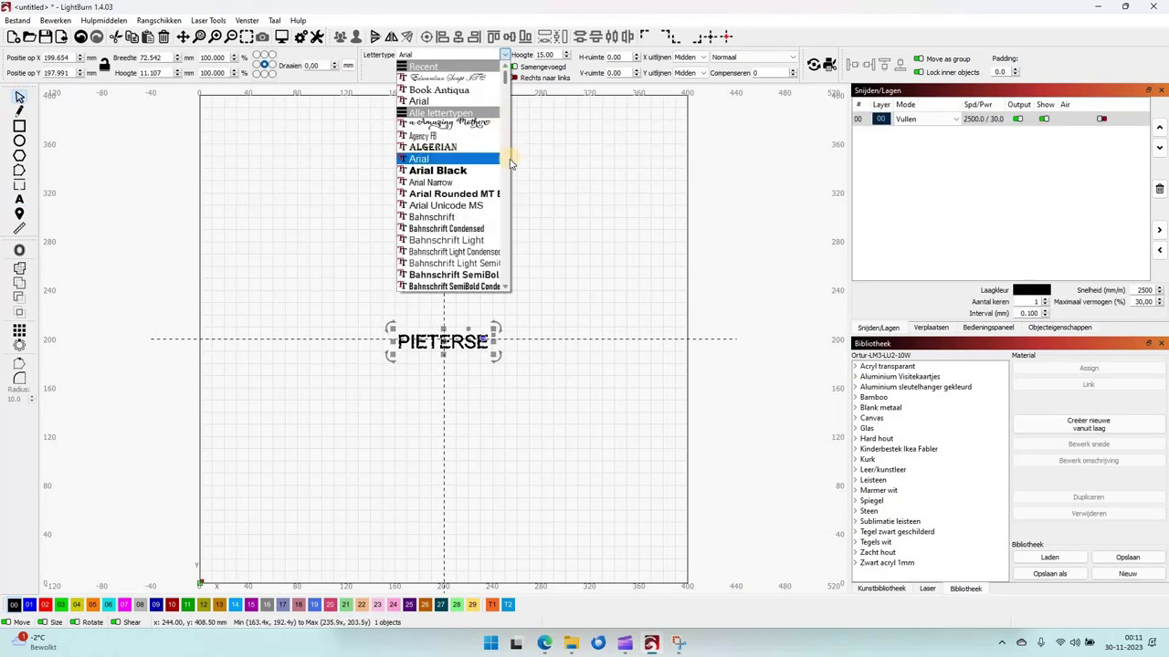
{"action": "scroll", "coordinate": [511, 164], "scroll_direction": "down", "scroll_amount": 6}
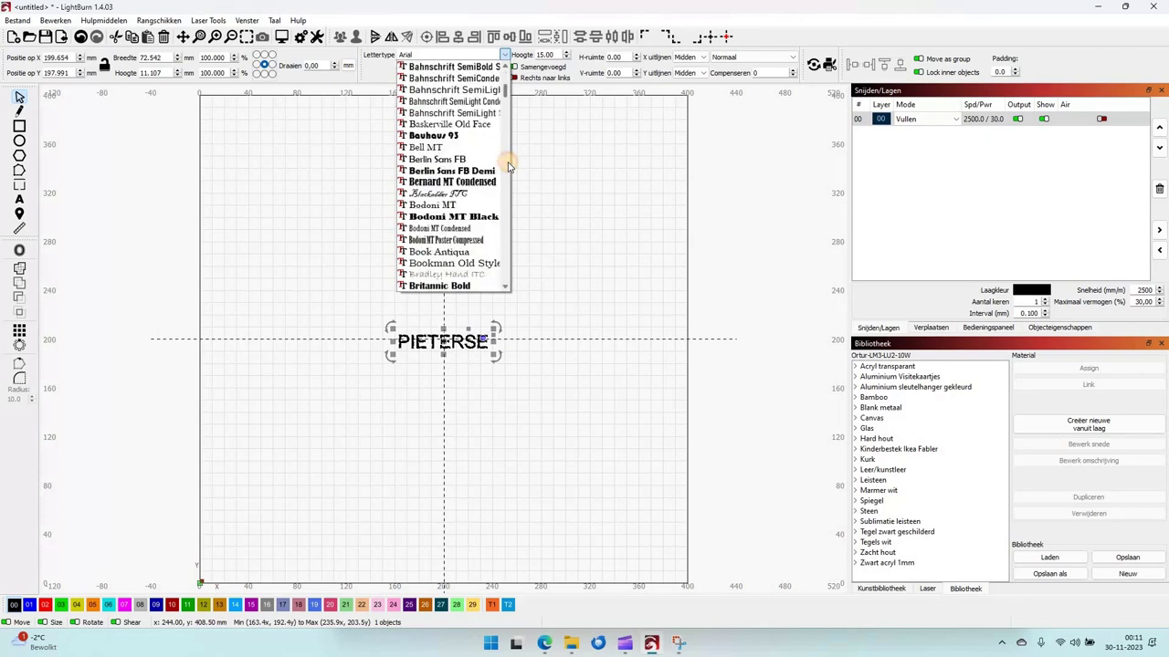
{"action": "scroll", "coordinate": [509, 166], "scroll_direction": "down", "scroll_amount": 8}
{"action": "scroll", "coordinate": [510, 166], "scroll_direction": "down", "scroll_amount": 3}
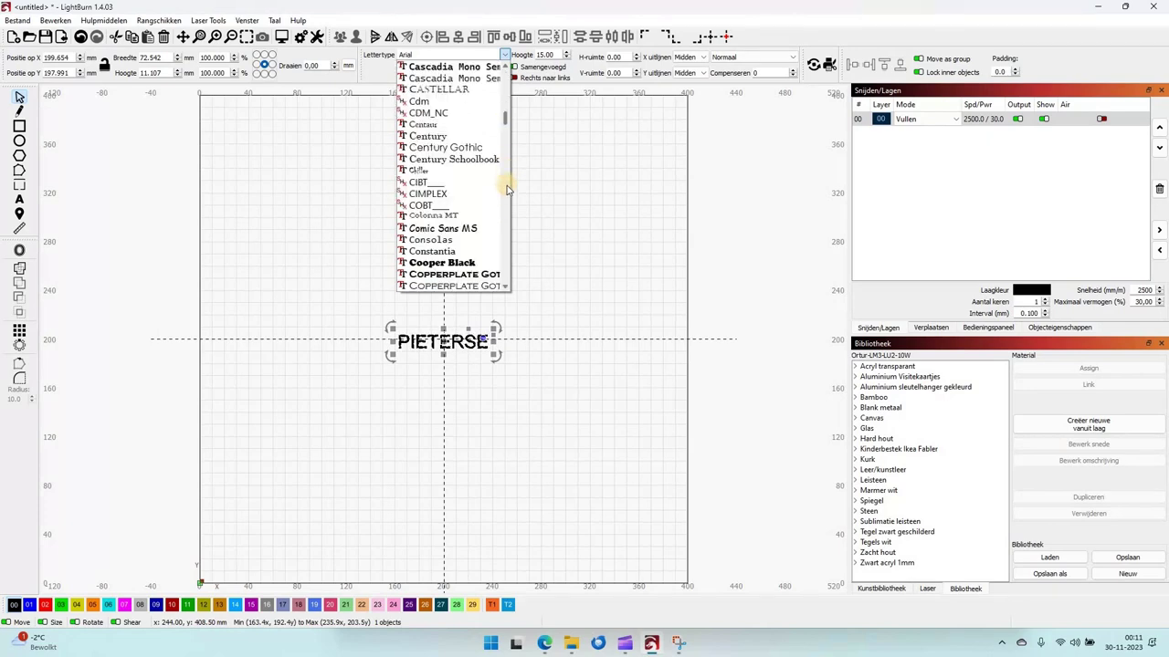
{"action": "scroll", "coordinate": [509, 189], "scroll_direction": "down", "scroll_amount": 7}
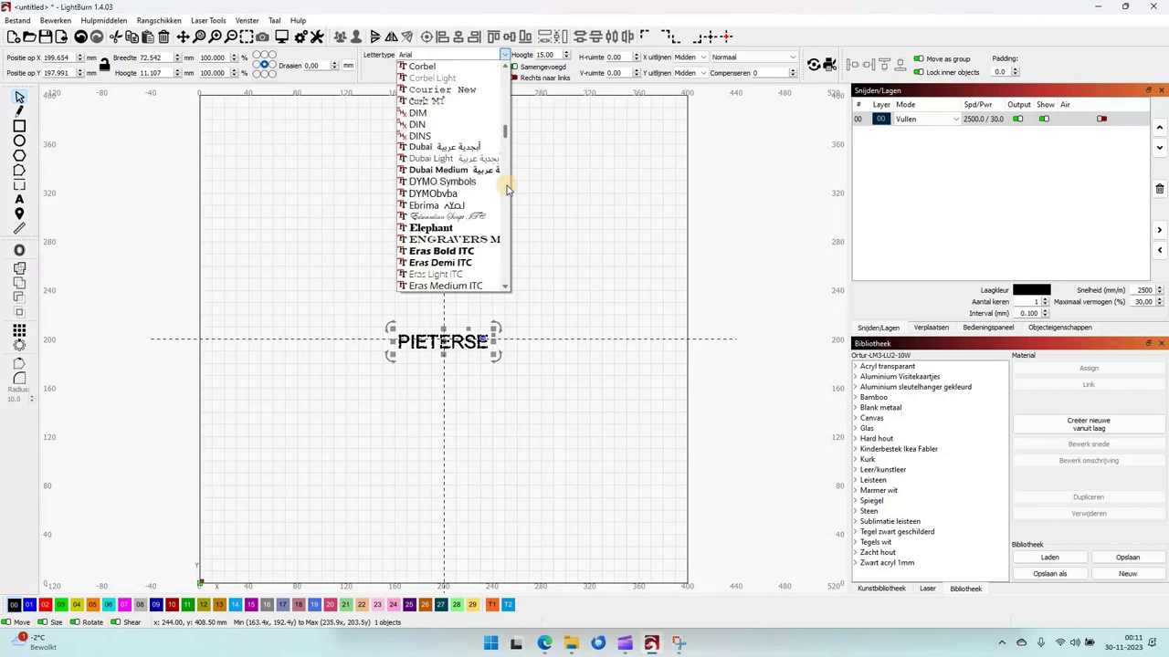
{"action": "scroll", "coordinate": [508, 189], "scroll_direction": "down", "scroll_amount": 8}
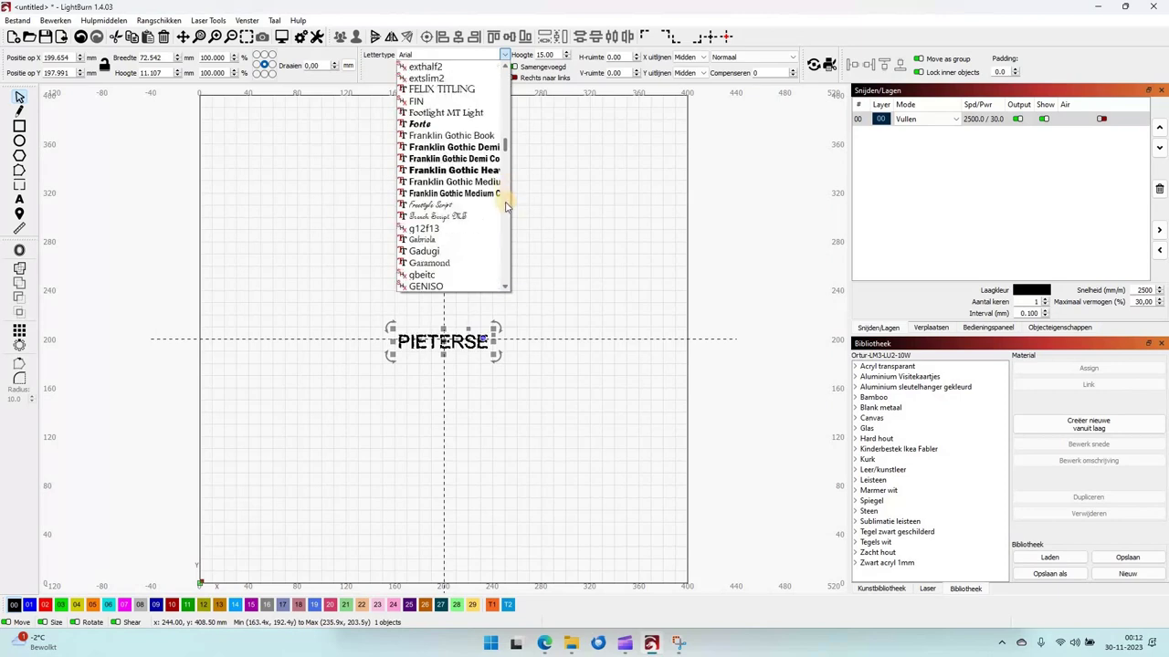
{"action": "scroll", "coordinate": [507, 207], "scroll_direction": "down", "scroll_amount": 7}
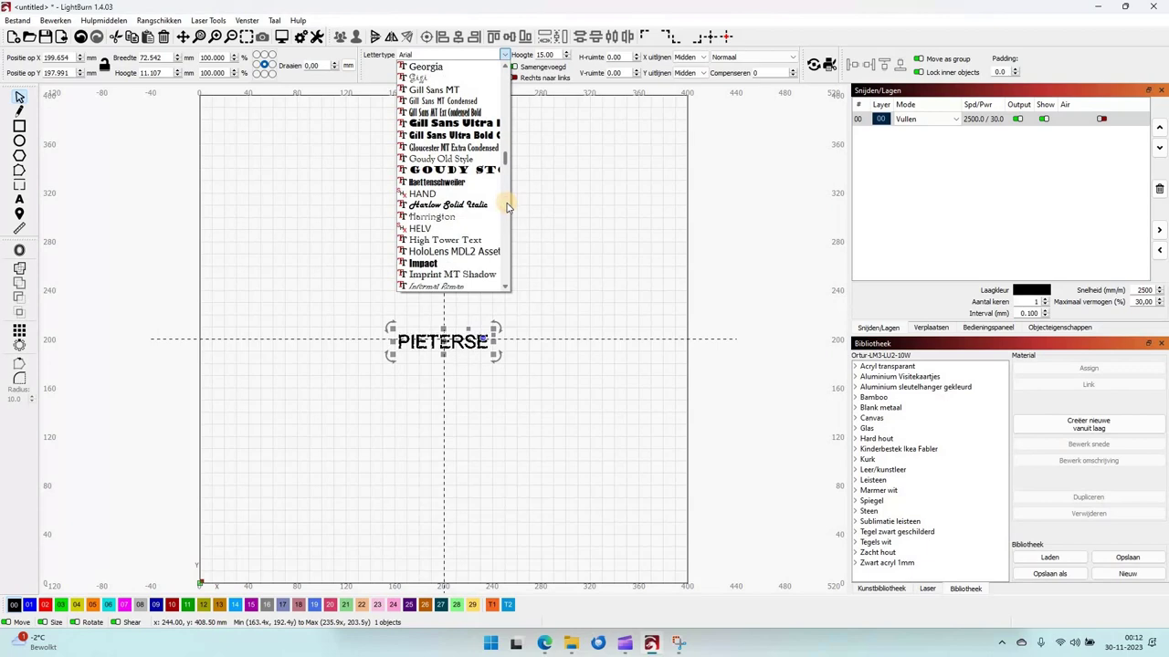
{"action": "scroll", "coordinate": [505, 203], "scroll_direction": "down", "scroll_amount": 6}
{"action": "scroll", "coordinate": [507, 210], "scroll_direction": "down", "scroll_amount": 6}
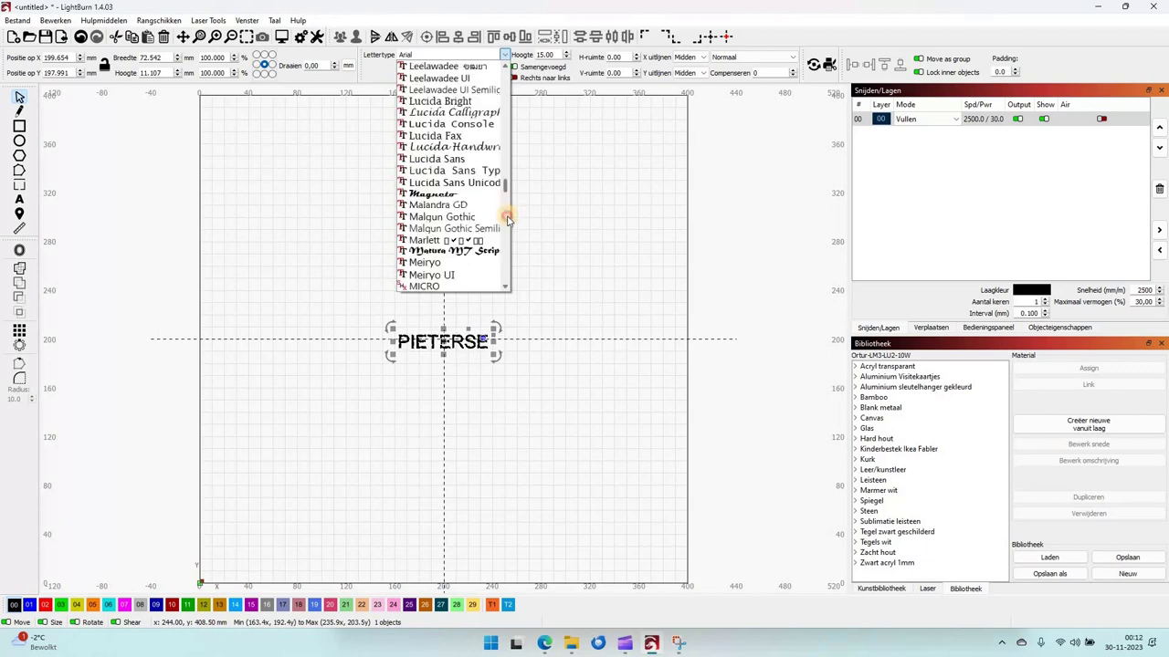
{"action": "scroll", "coordinate": [508, 228], "scroll_direction": "down", "scroll_amount": 6}
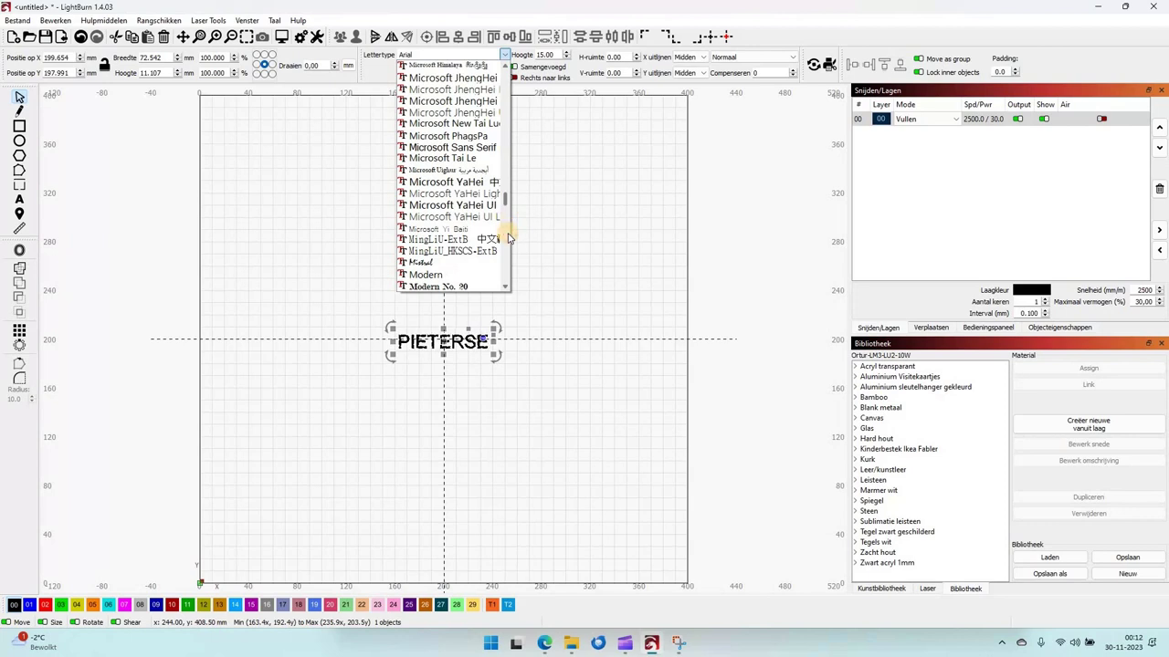
{"action": "scroll", "coordinate": [507, 238], "scroll_direction": "down", "scroll_amount": 6}
{"action": "scroll", "coordinate": [509, 251], "scroll_direction": "down", "scroll_amount": 6}
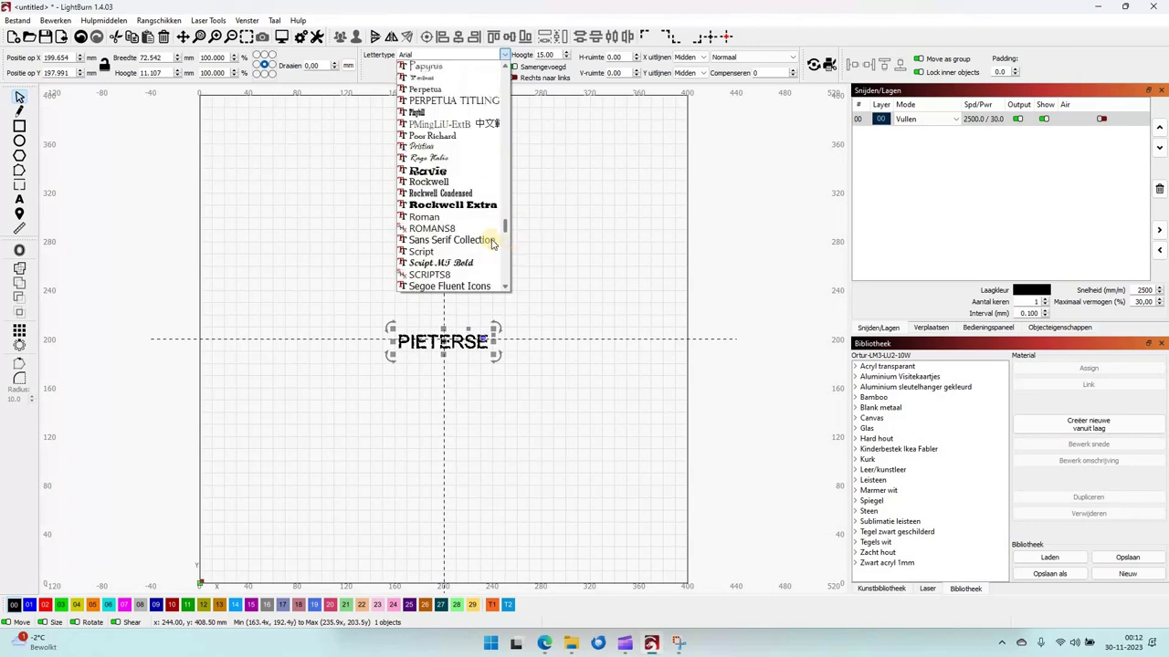
{"action": "left_click", "coordinate": [476, 206]}
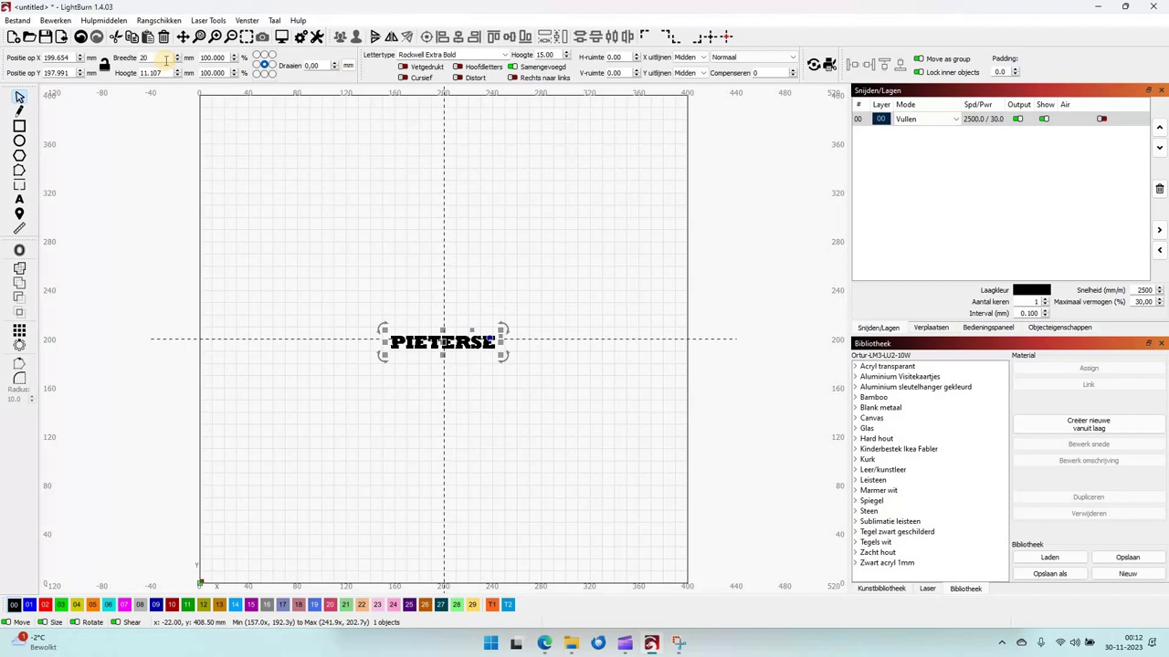
Resize the surname to 200 mm wide and about 37.6 mm tall, centred at 200, 200 mm.
{"action": "left_click", "coordinate": [167, 60]}
{"action": "type", "text": "20"}
{"action": "key", "text": "Return"}
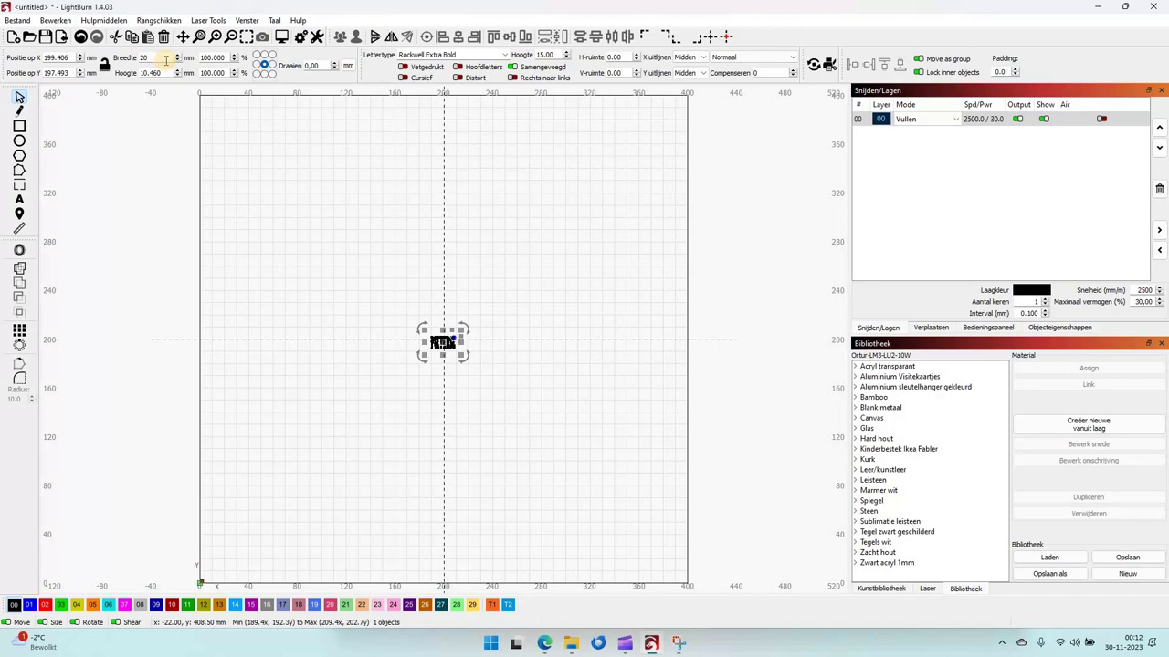
{"action": "key", "text": "Return"}
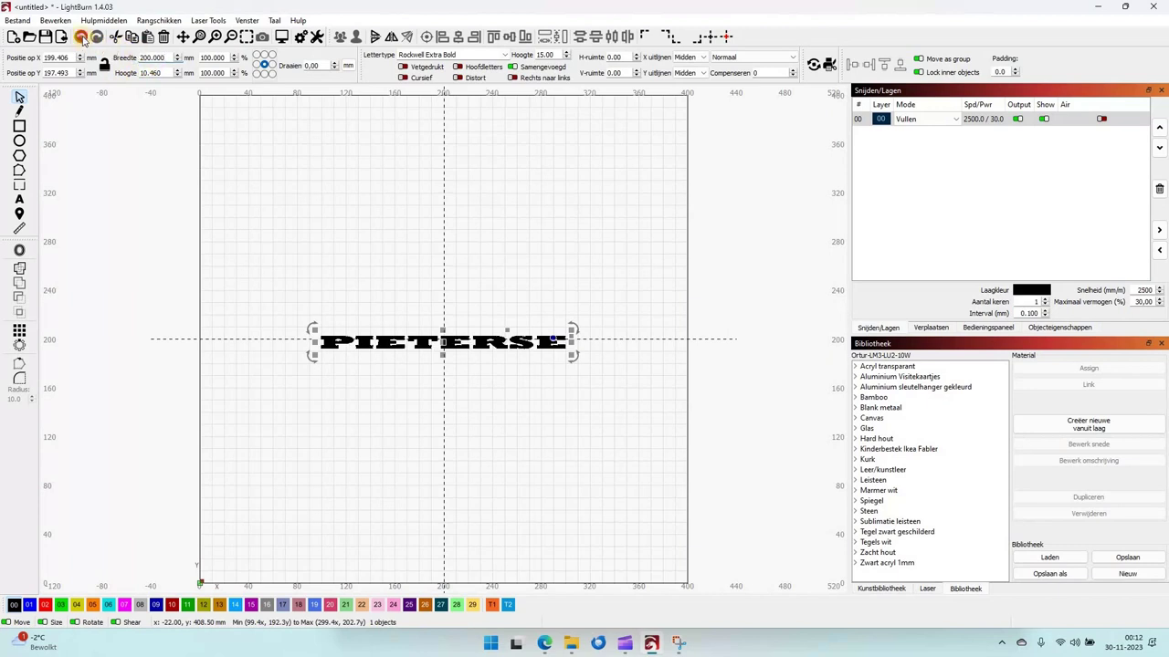
{"action": "left_click", "coordinate": [81, 39]}
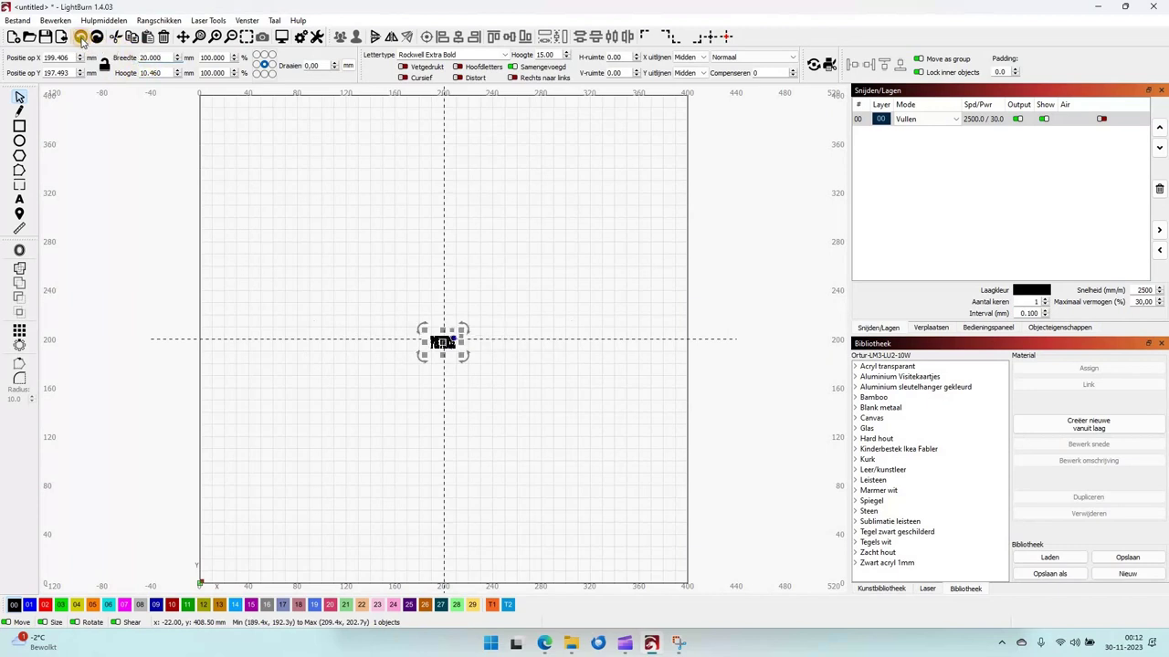
{"action": "left_click", "coordinate": [82, 39]}
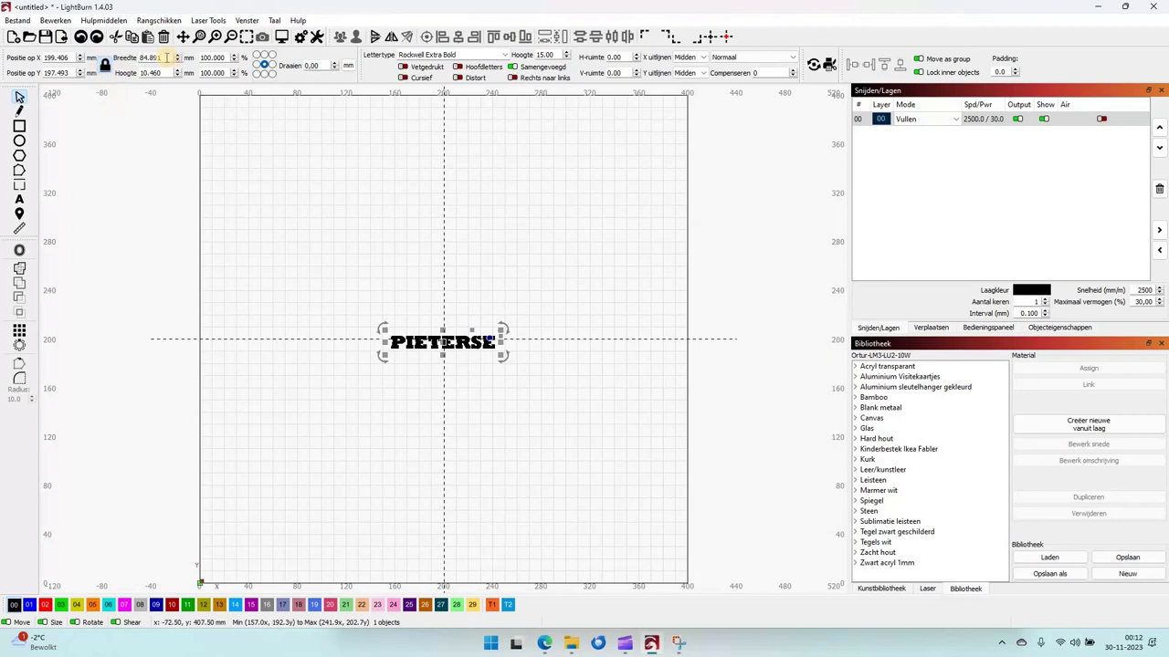
{"action": "key", "text": "BackSpace"}
{"action": "key", "text": "BackSpace"}
{"action": "key", "text": "BackSpace"}
{"action": "key", "text": "BackSpace"}
{"action": "key", "text": "Tab"}
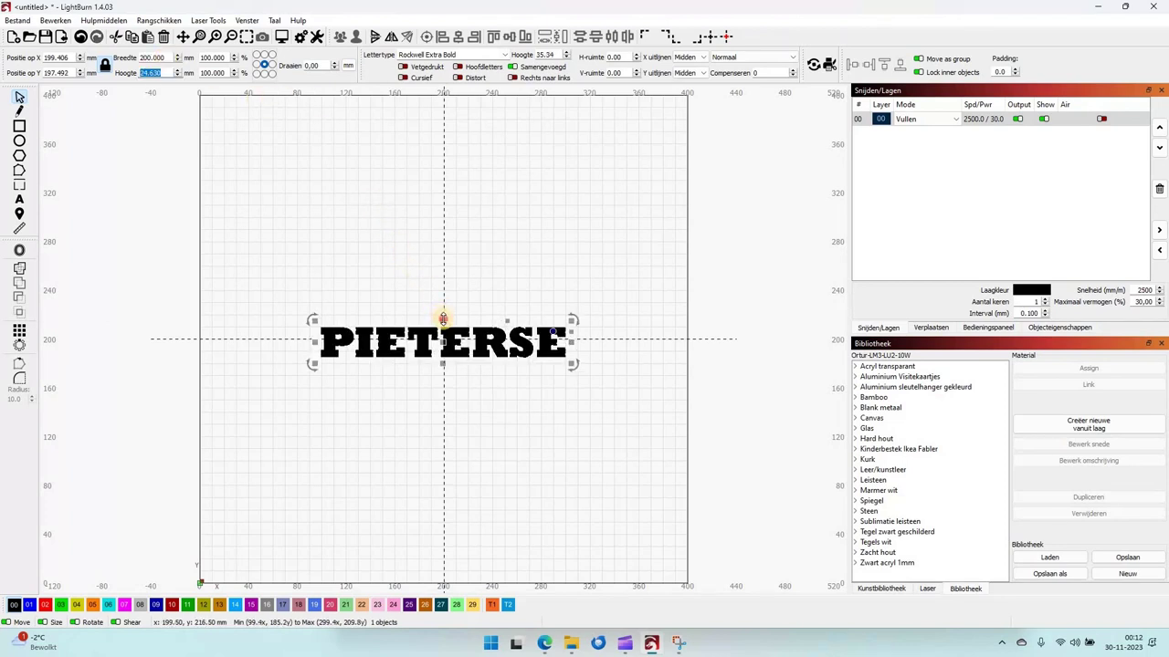
{"action": "key", "text": "Escape"}
{"action": "left_click_drag", "start_coordinate": [441, 305], "coordinate": [441, 298]}
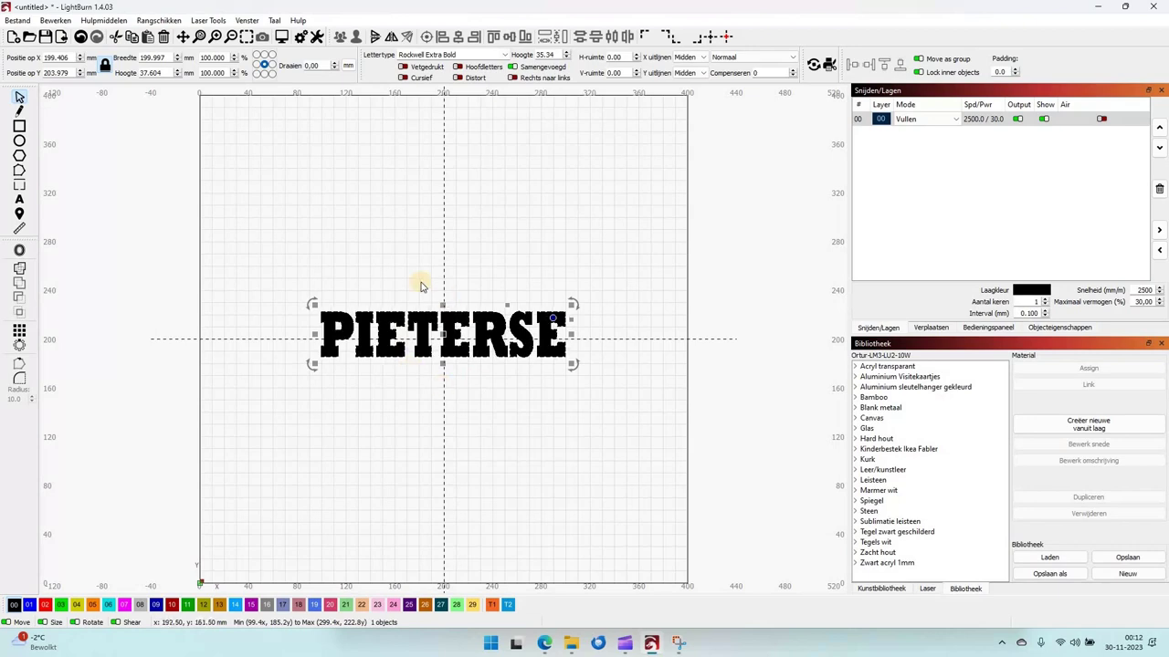
{"action": "left_click", "coordinate": [727, 36]}
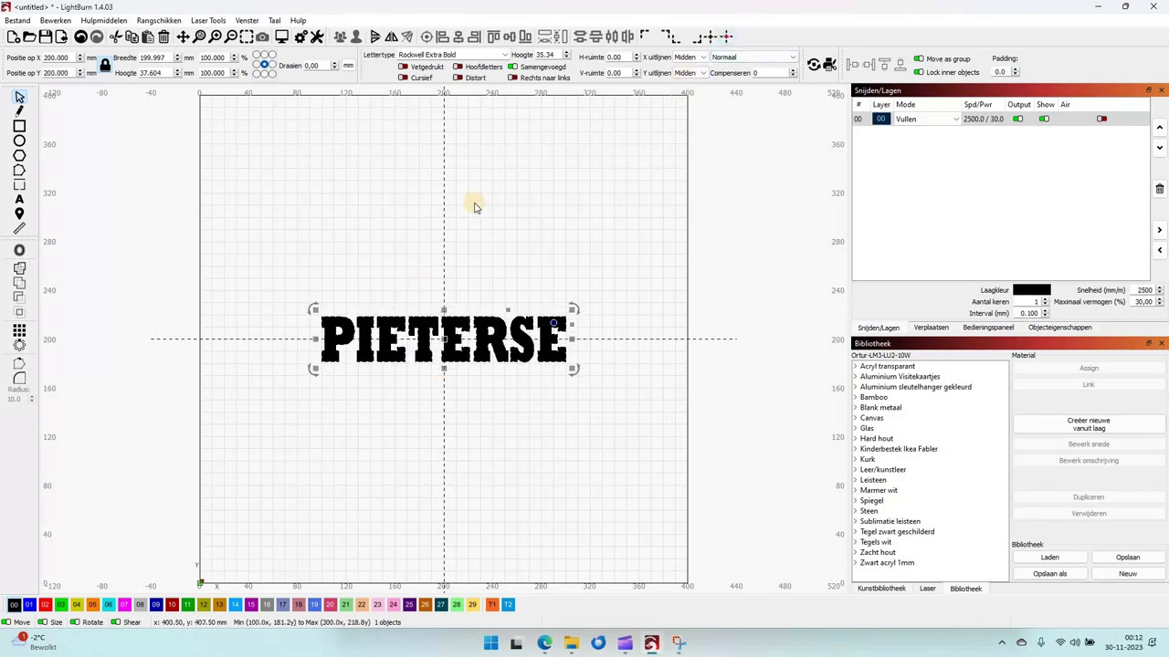
Type the couple's first names joined by '&' as a new text line above the surname.
{"action": "left_click", "coordinate": [20, 199]}
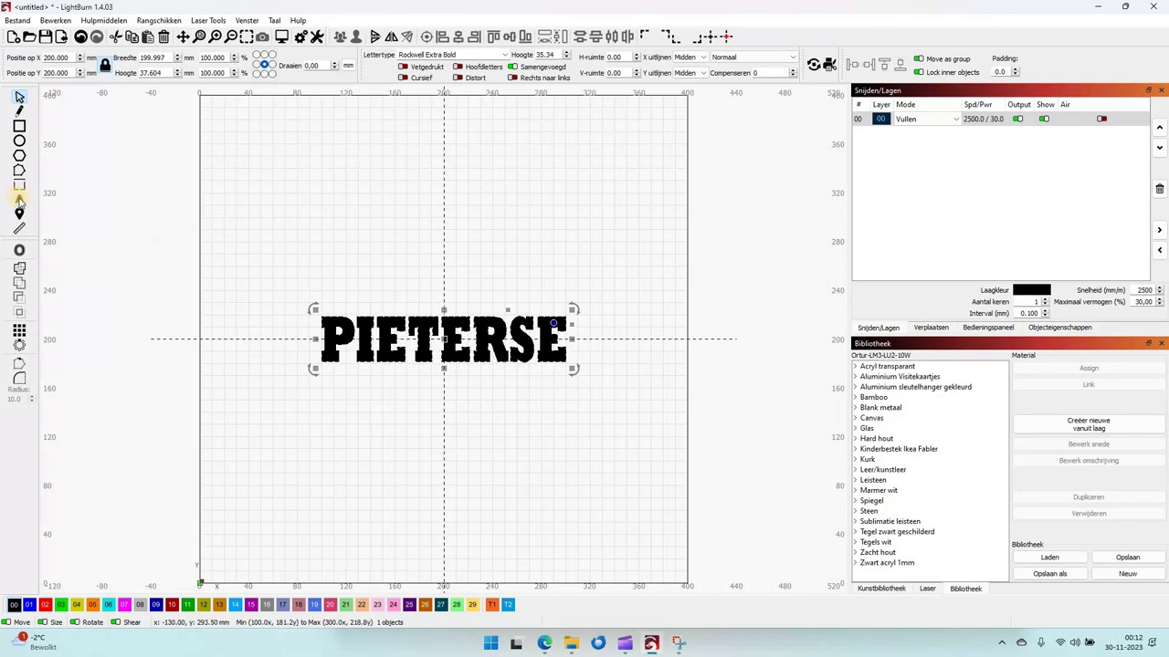
{"action": "left_click", "coordinate": [443, 232]}
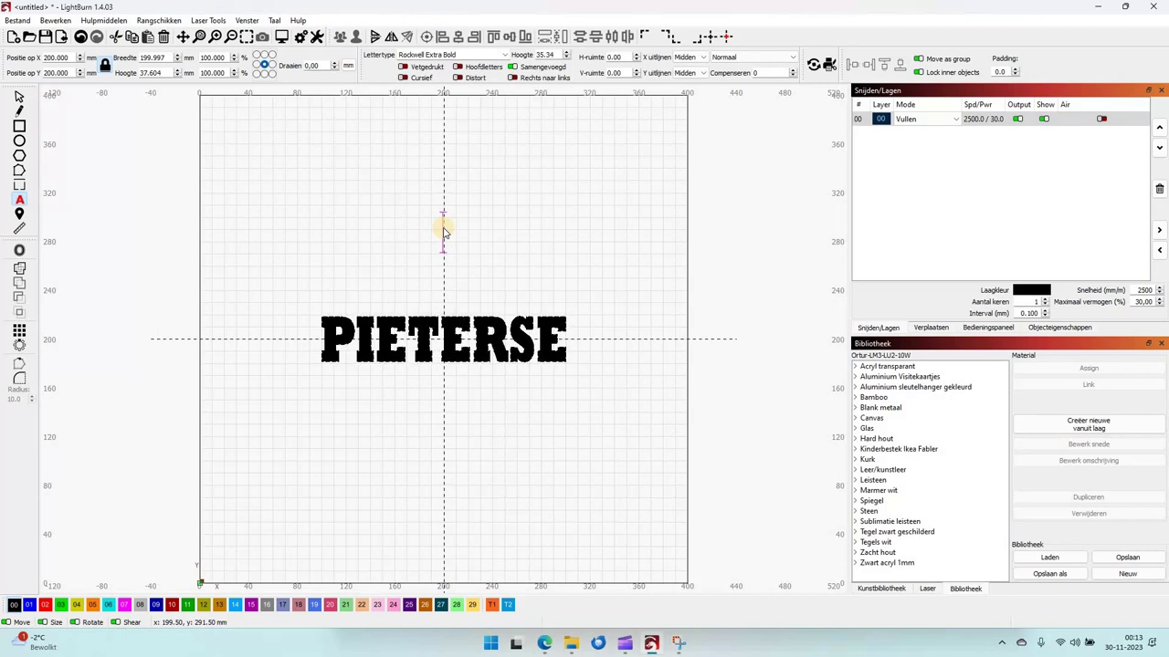
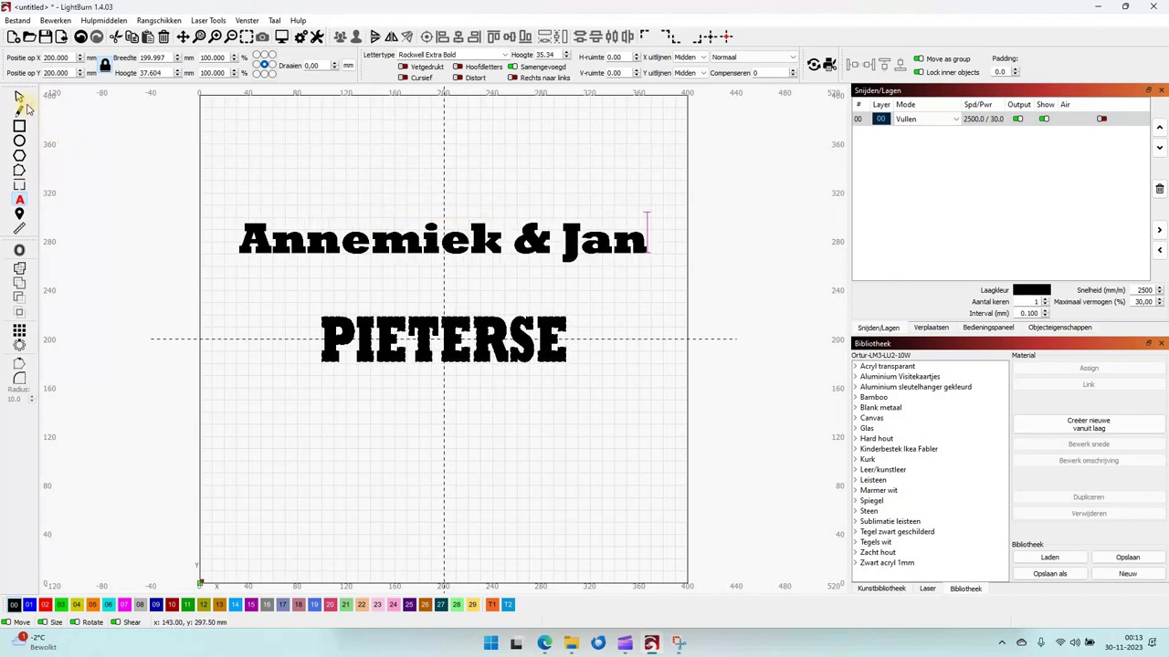
{"action": "left_click", "coordinate": [19, 97]}
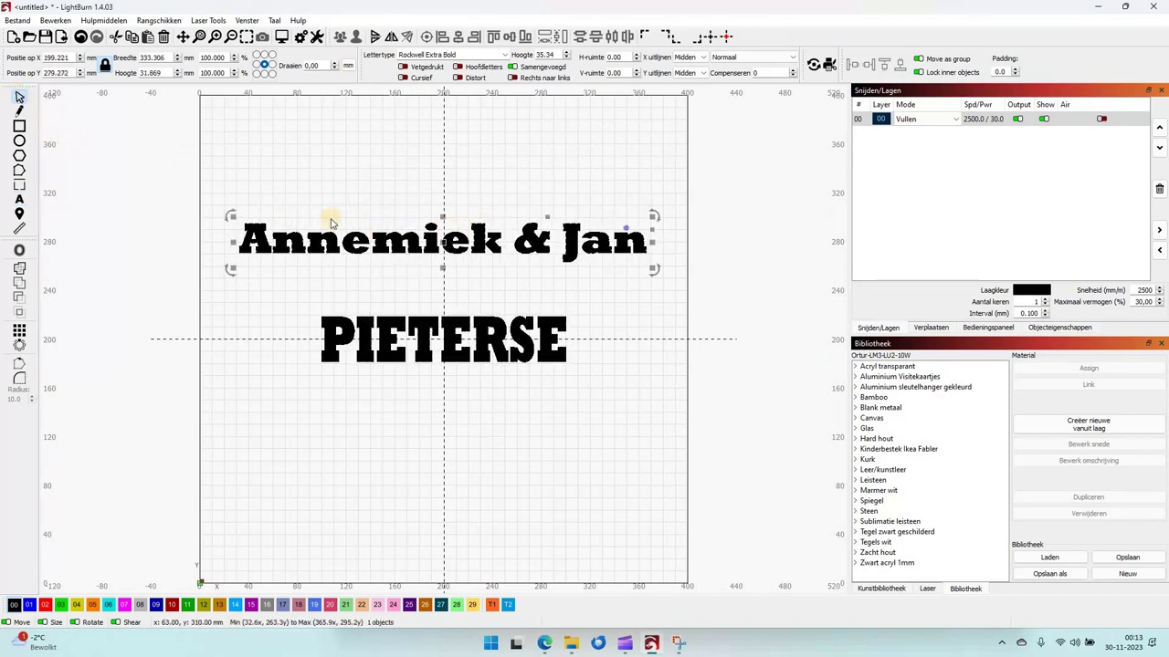
Set the names line in Palace Script MT at 40.34 mm height, centred on the page.
{"action": "left_click", "coordinate": [505, 57]}
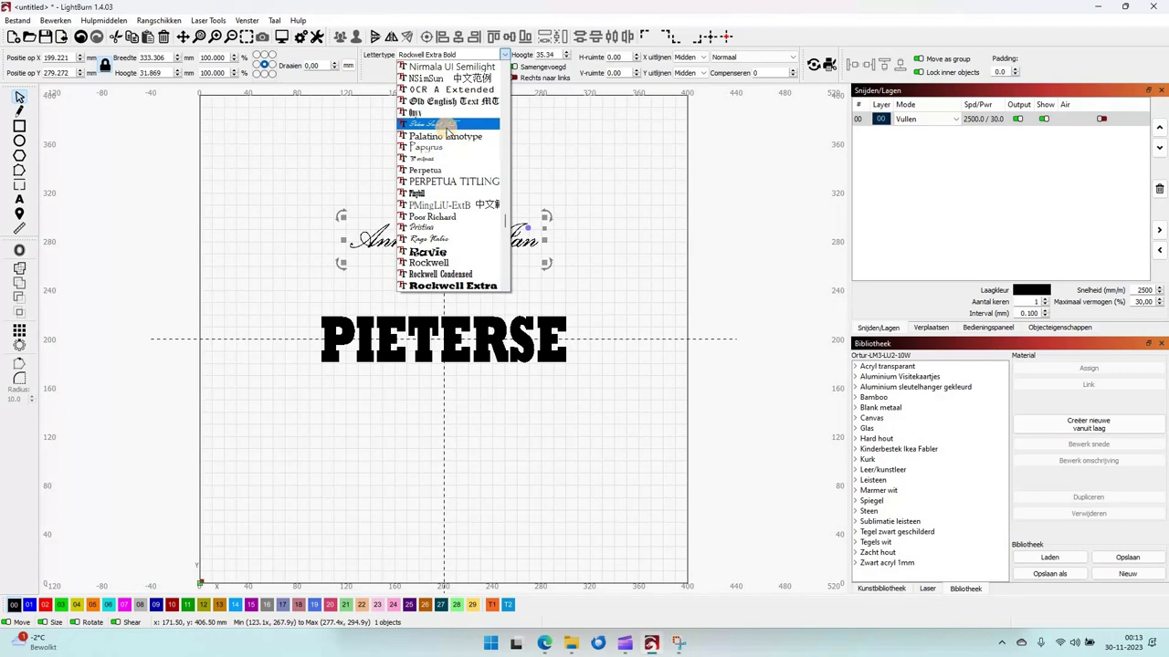
{"action": "left_click", "coordinate": [446, 124]}
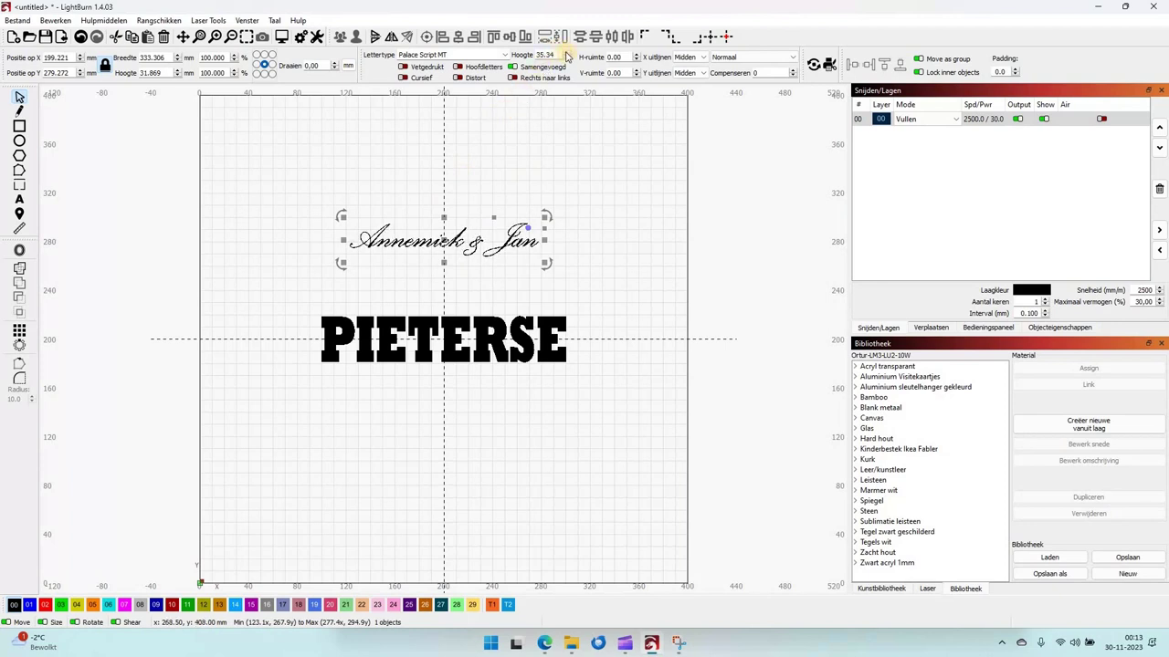
{"action": "left_click", "coordinate": [566, 54]}
{"action": "left_click", "coordinate": [566, 54]}
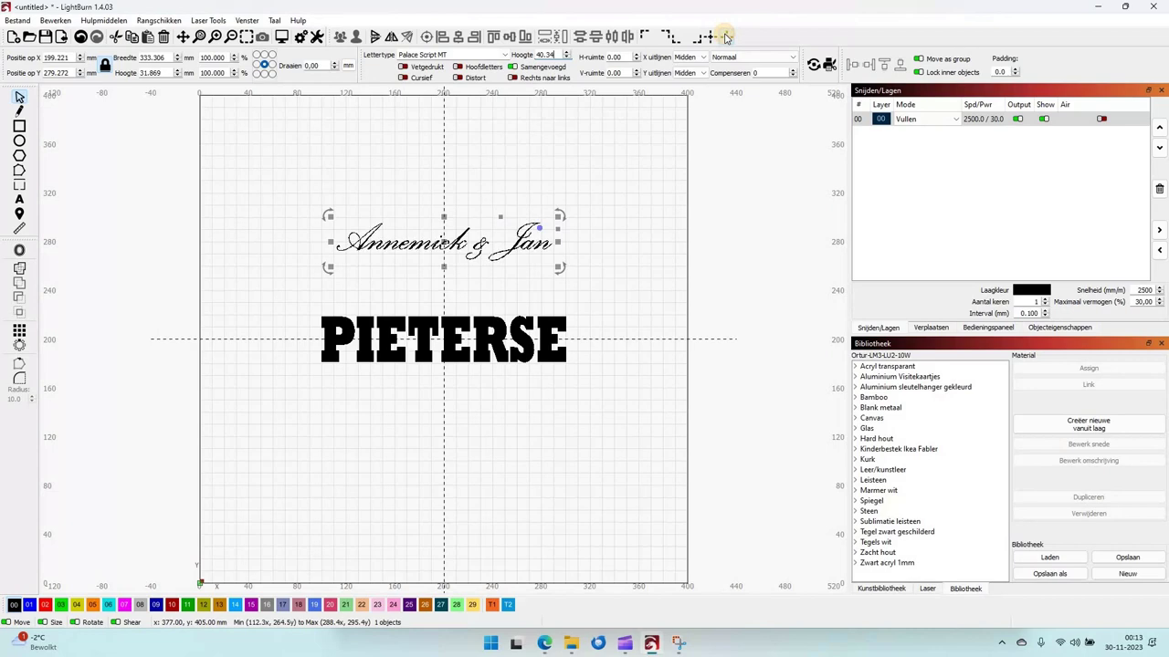
{"action": "left_click", "coordinate": [726, 36]}
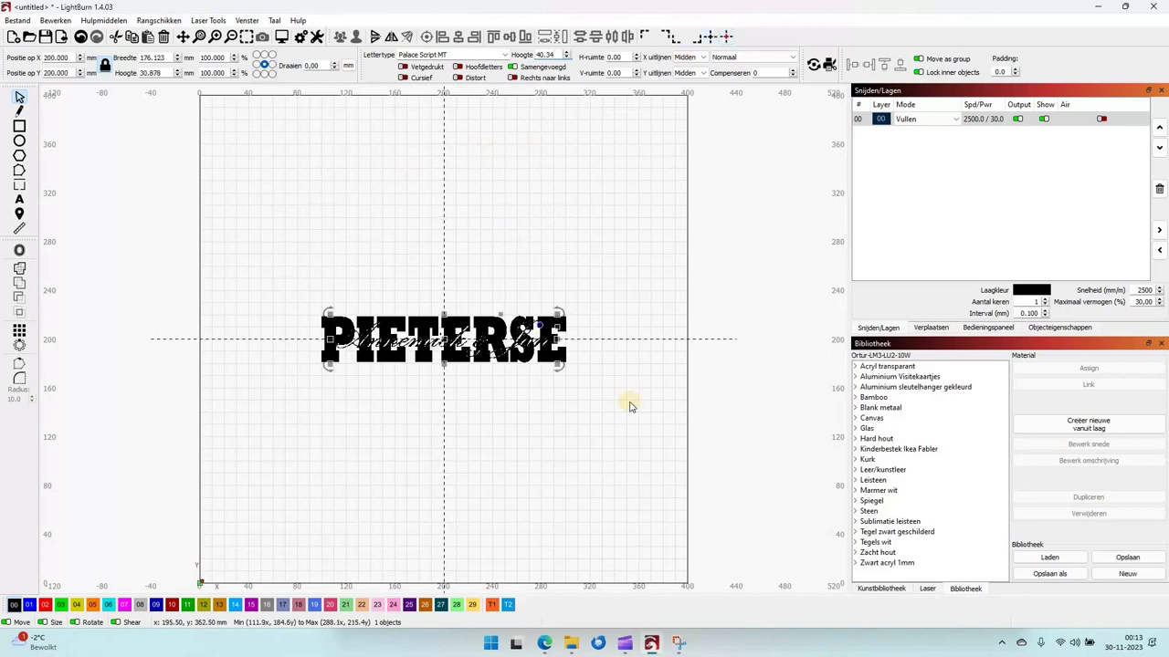
Zoom to the texts, switch to wireframe view, and select the script names line.
{"action": "left_click", "coordinate": [246, 36]}
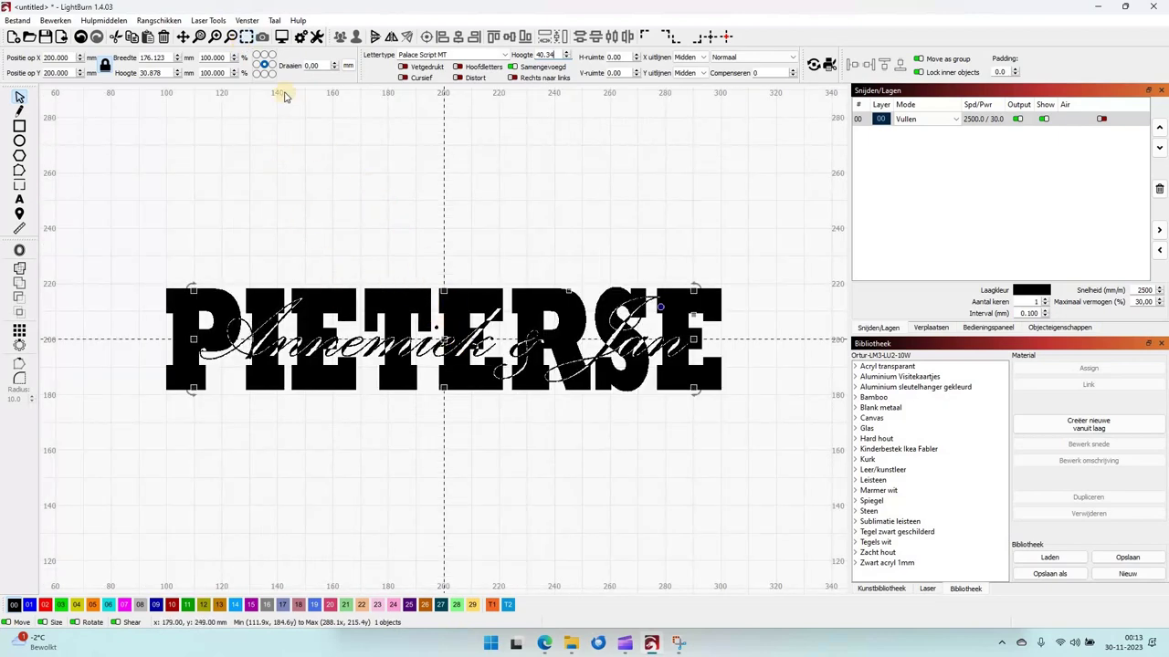
{"action": "left_click", "coordinate": [249, 20]}
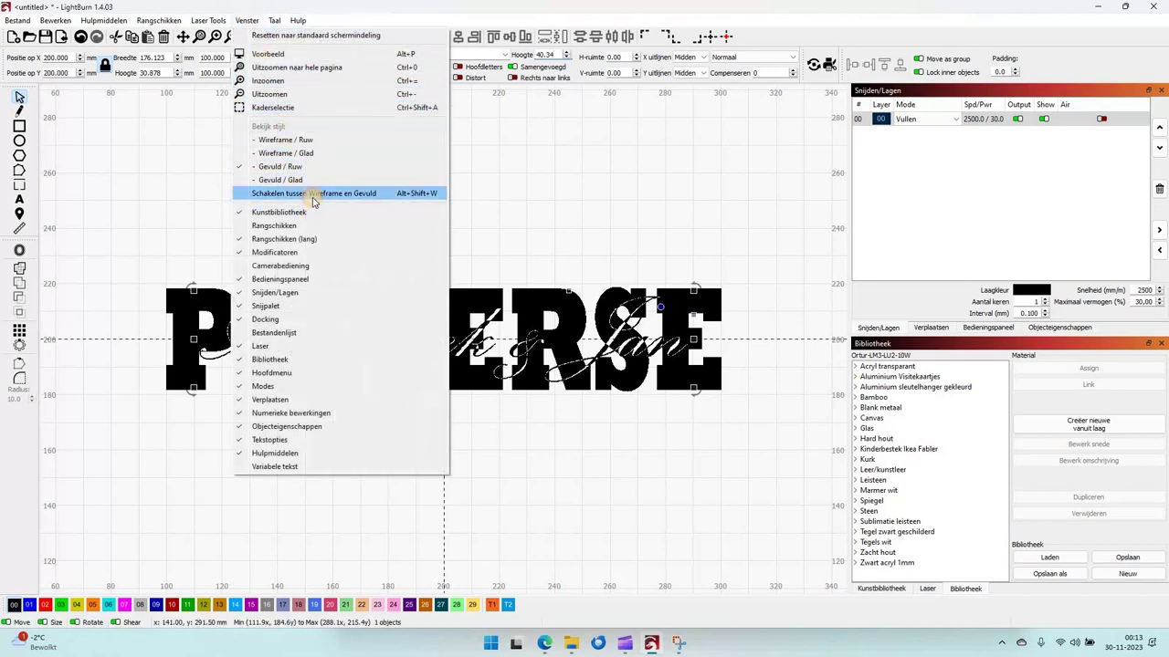
{"action": "left_click", "coordinate": [312, 197]}
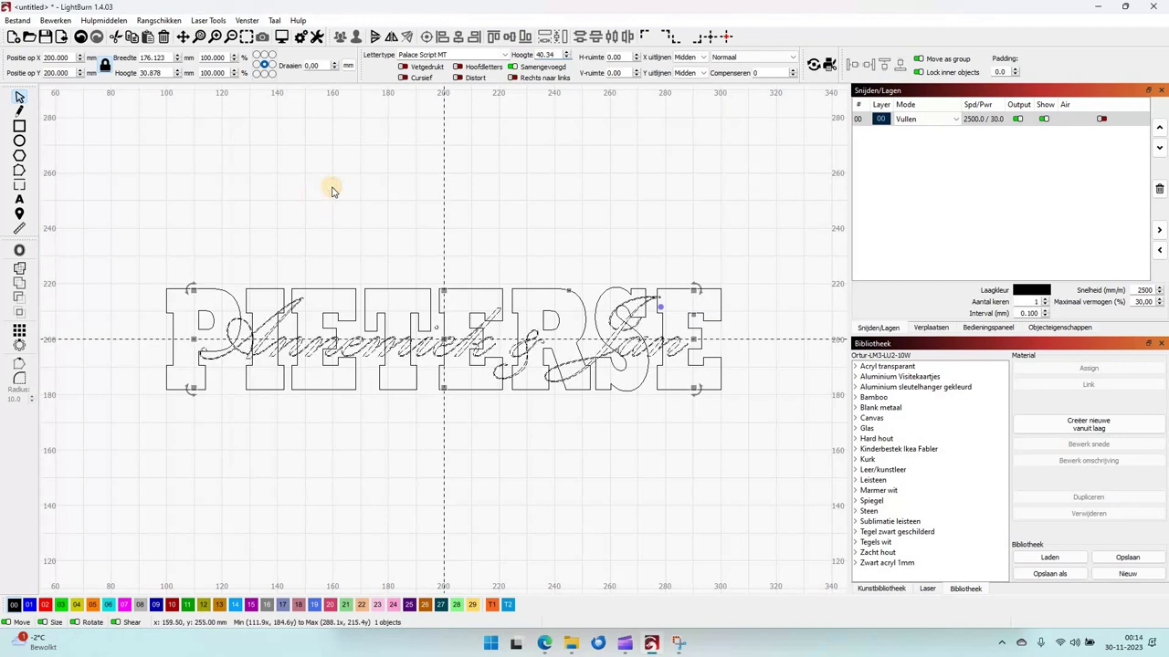
{"action": "left_click", "coordinate": [376, 365]}
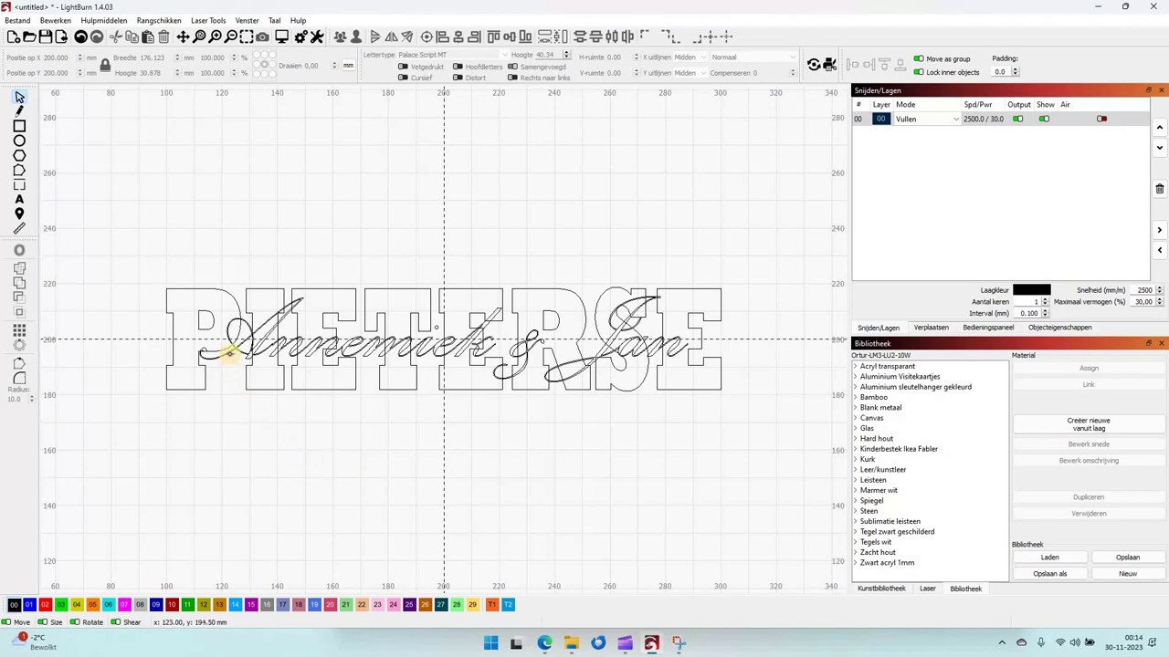
{"action": "left_click", "coordinate": [230, 354]}
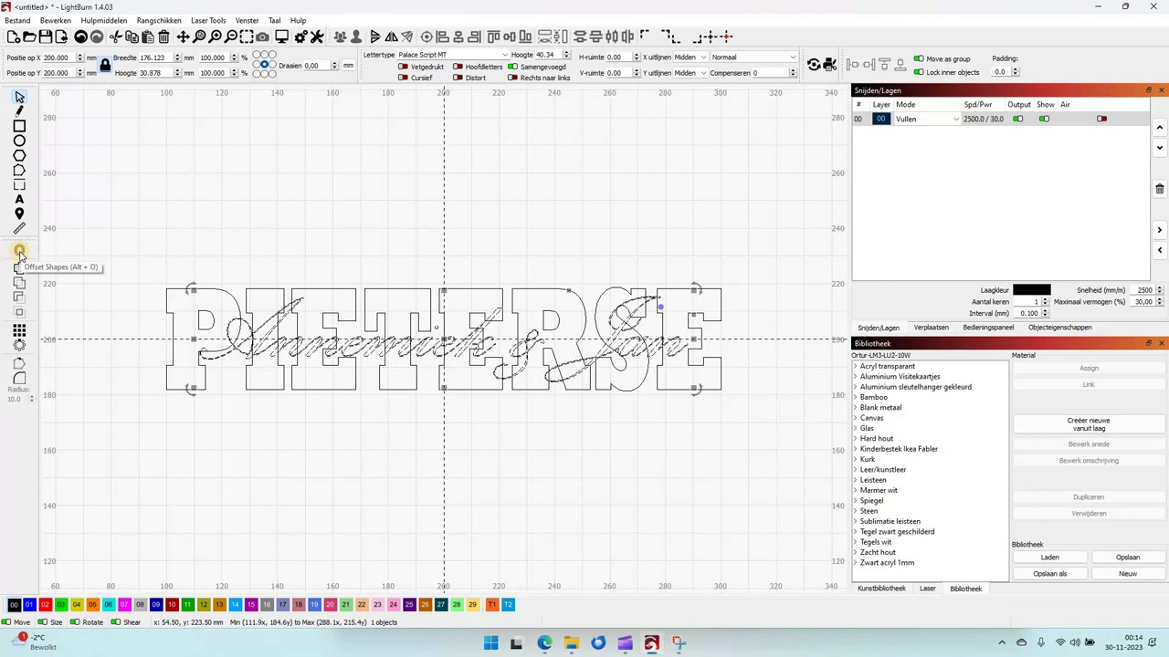
Offset the script text 1.00 mm outward with bevelled corners.
{"action": "left_click", "coordinate": [19, 252]}
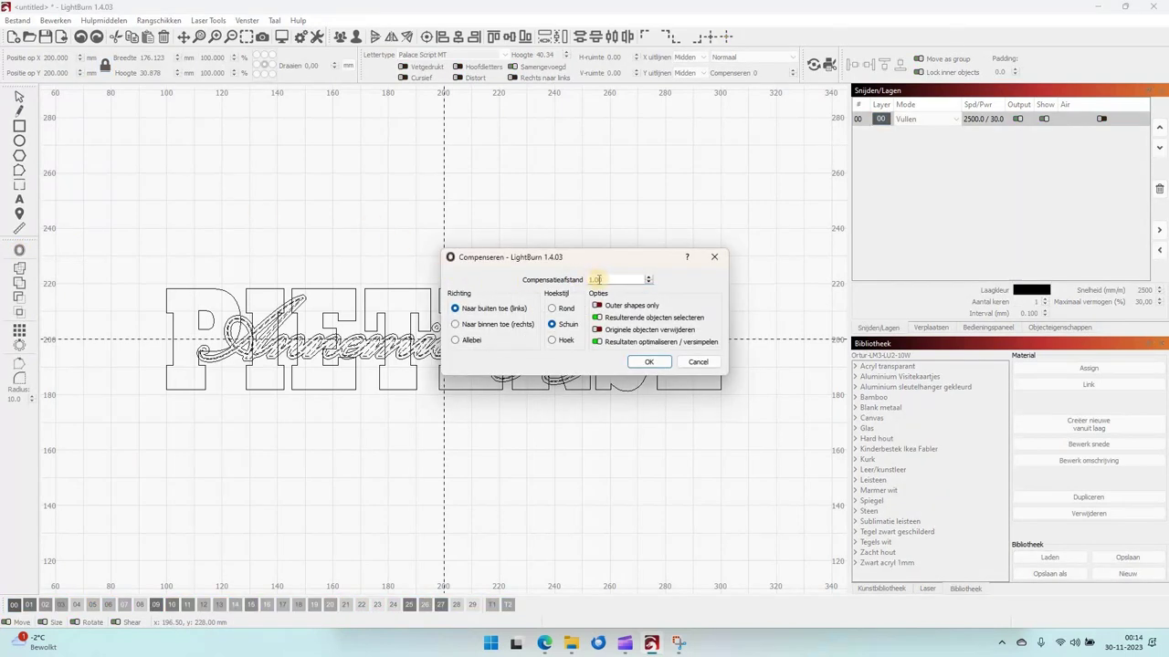
{"action": "left_click_drag", "start_coordinate": [602, 263], "coordinate": [673, 154]}
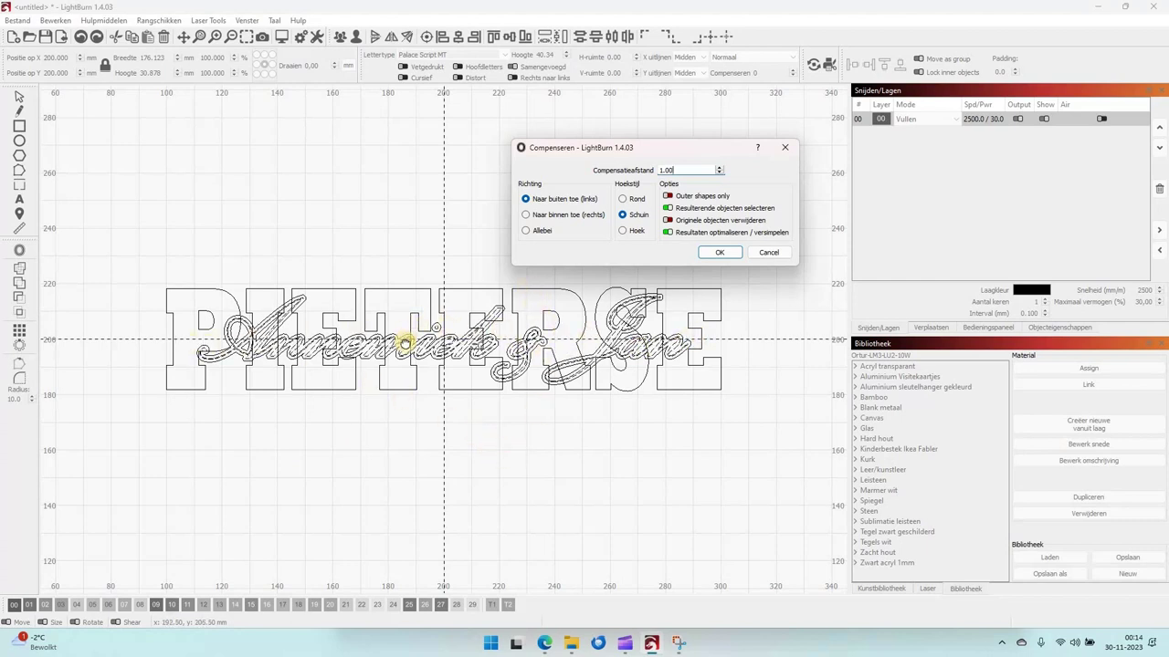
{"action": "left_click", "coordinate": [719, 174]}
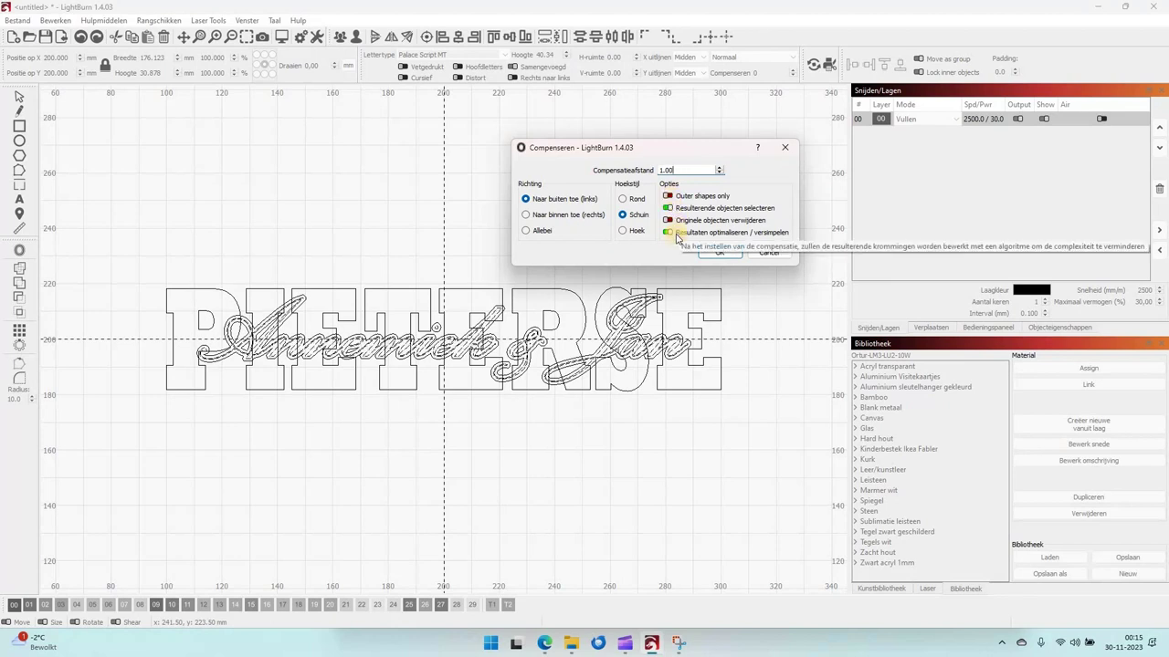
{"action": "left_click", "coordinate": [721, 254]}
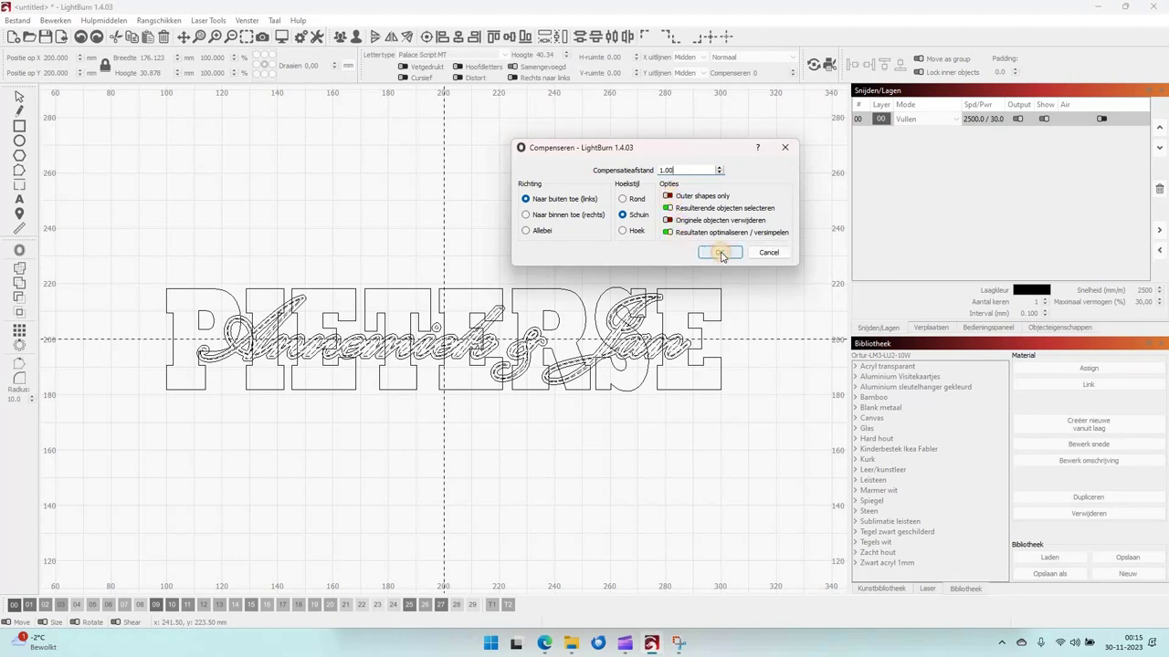
Select the script offset outline plus the bold surname and weld them together.
{"action": "left_click", "coordinate": [382, 405]}
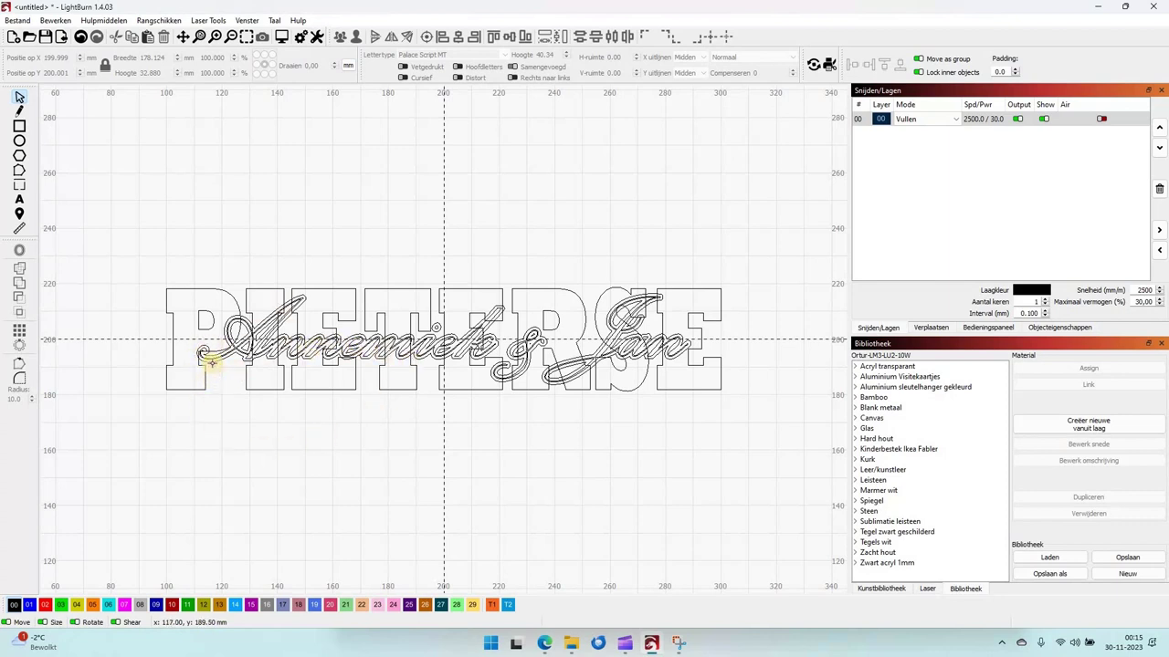
{"action": "left_click", "coordinate": [211, 362]}
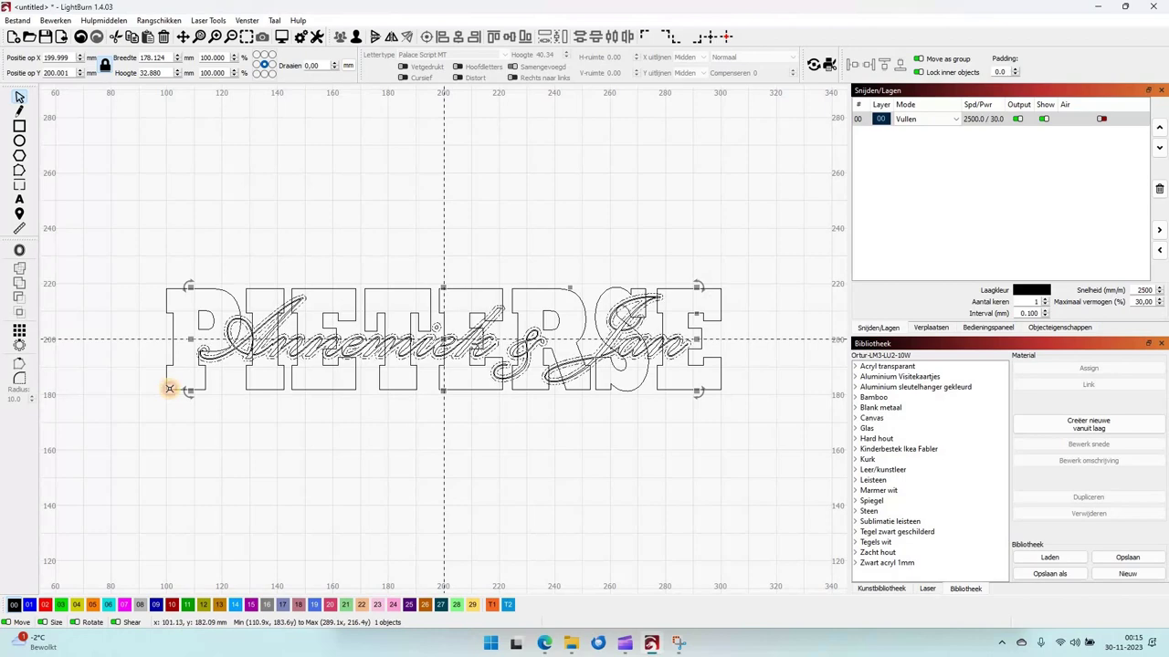
{"action": "left_click", "coordinate": [169, 388], "text": "shift"}
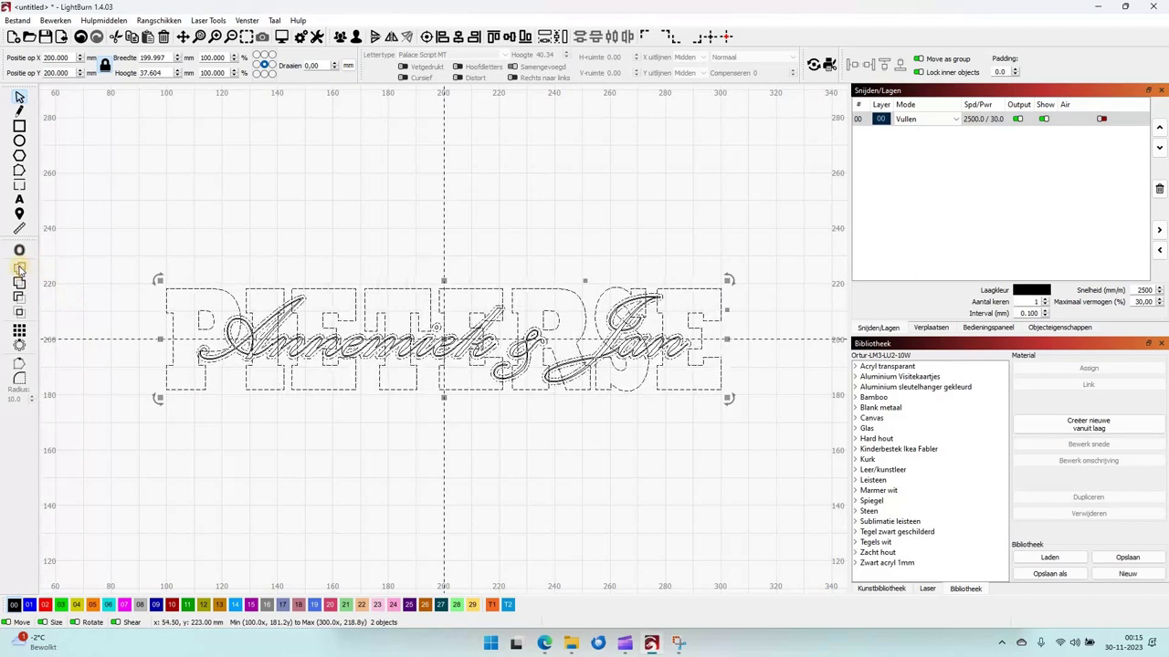
{"action": "left_click", "coordinate": [20, 268]}
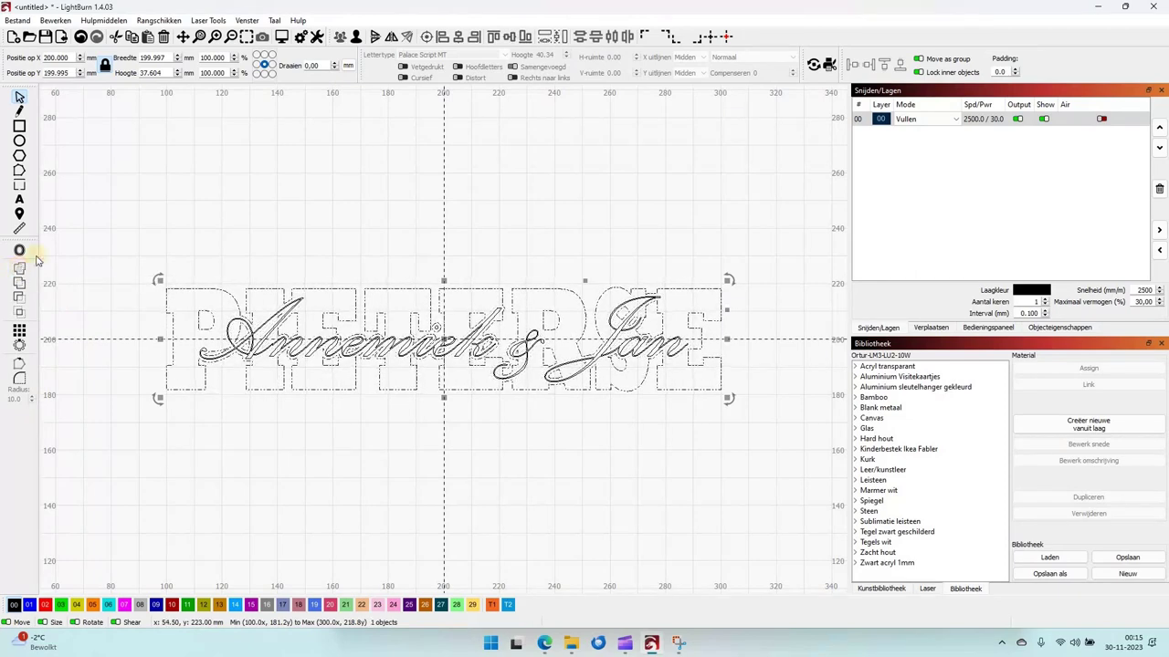
{"action": "left_click", "coordinate": [189, 219]}
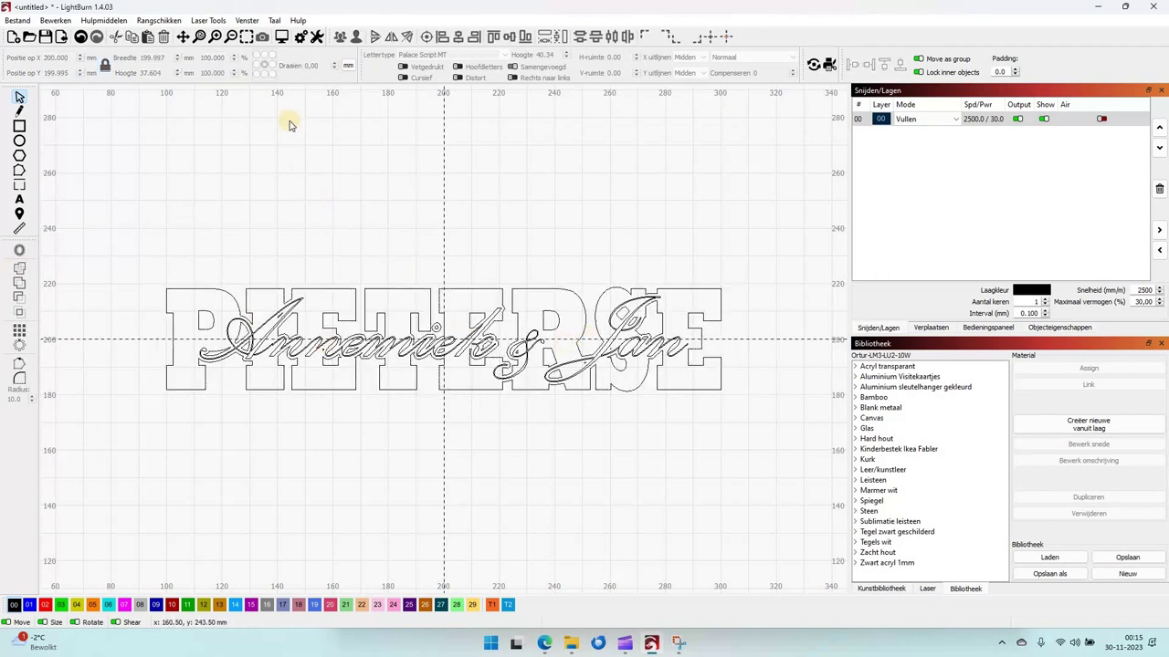
Return to filled display and select the combined name design.
{"action": "left_click", "coordinate": [247, 20]}
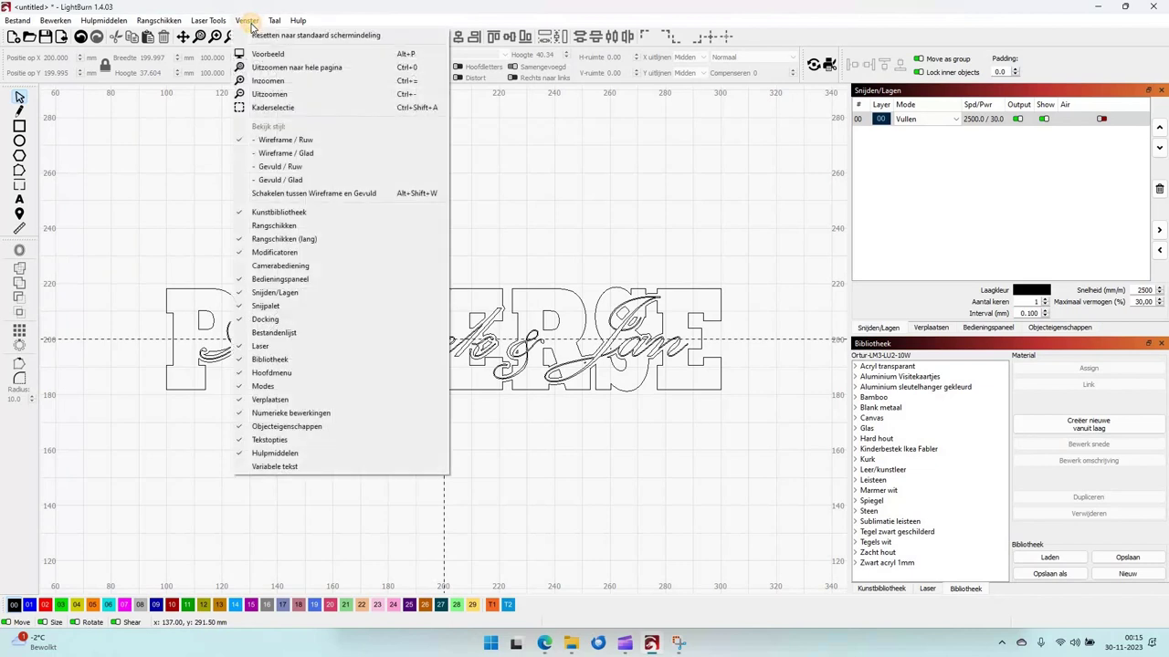
{"action": "left_click", "coordinate": [305, 192]}
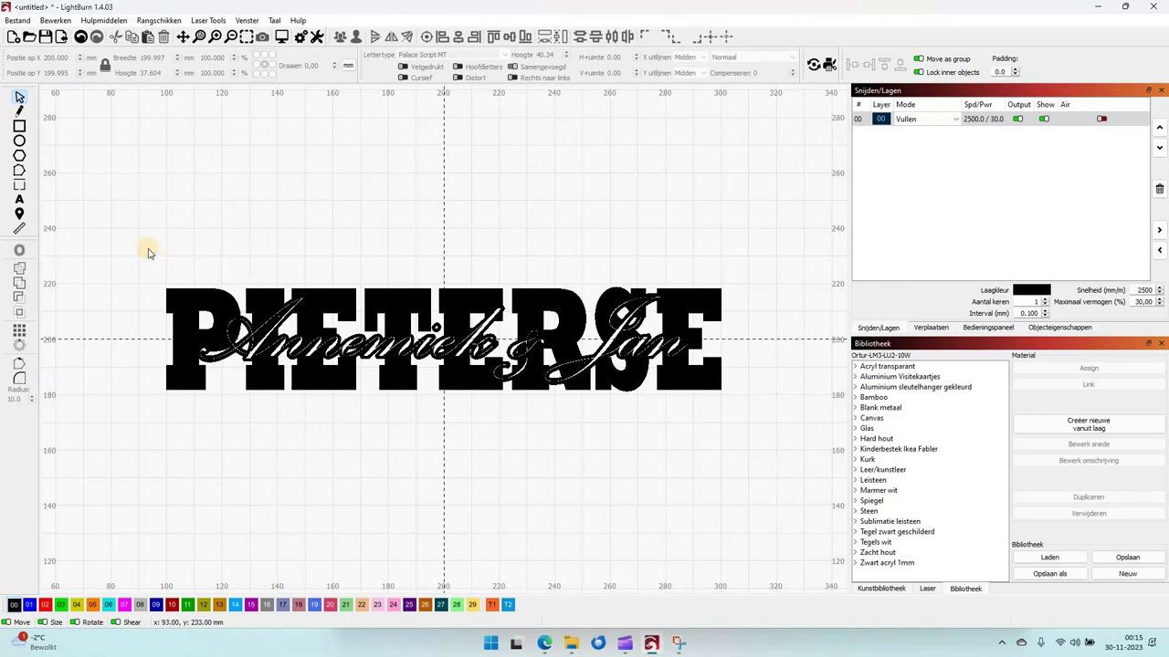
{"action": "left_click_drag", "start_coordinate": [148, 247], "coordinate": [216, 255]}
{"action": "left_click_drag", "start_coordinate": [288, 277], "coordinate": [741, 406]}
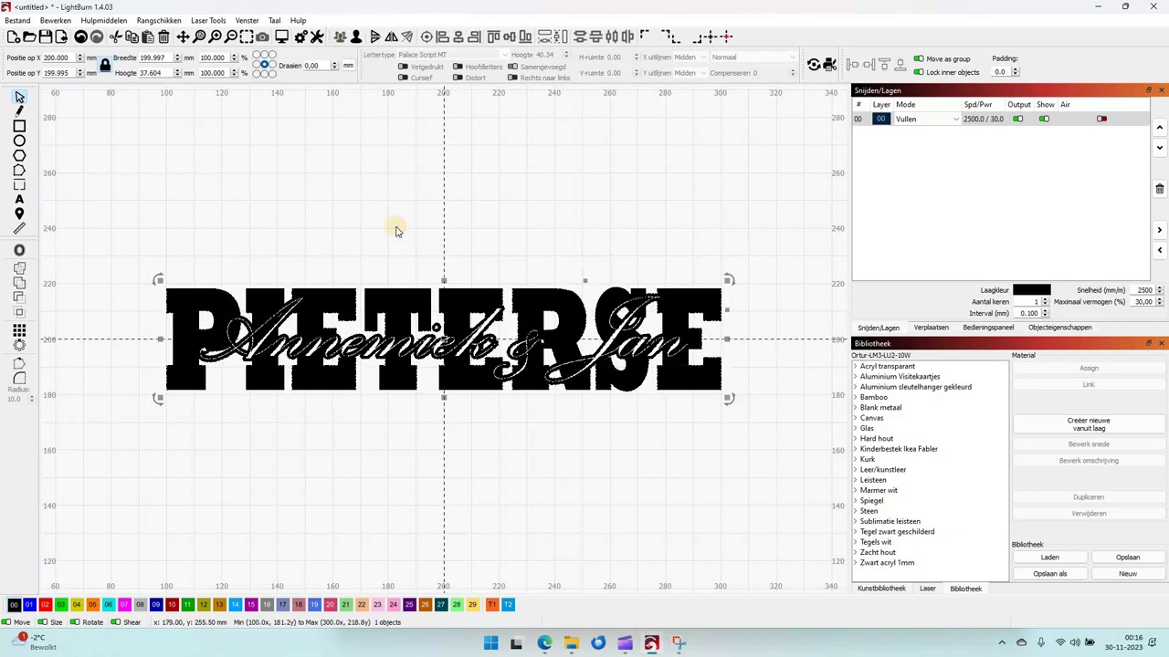
{"action": "left_click", "coordinate": [444, 347]}
{"action": "left_click", "coordinate": [448, 349]}
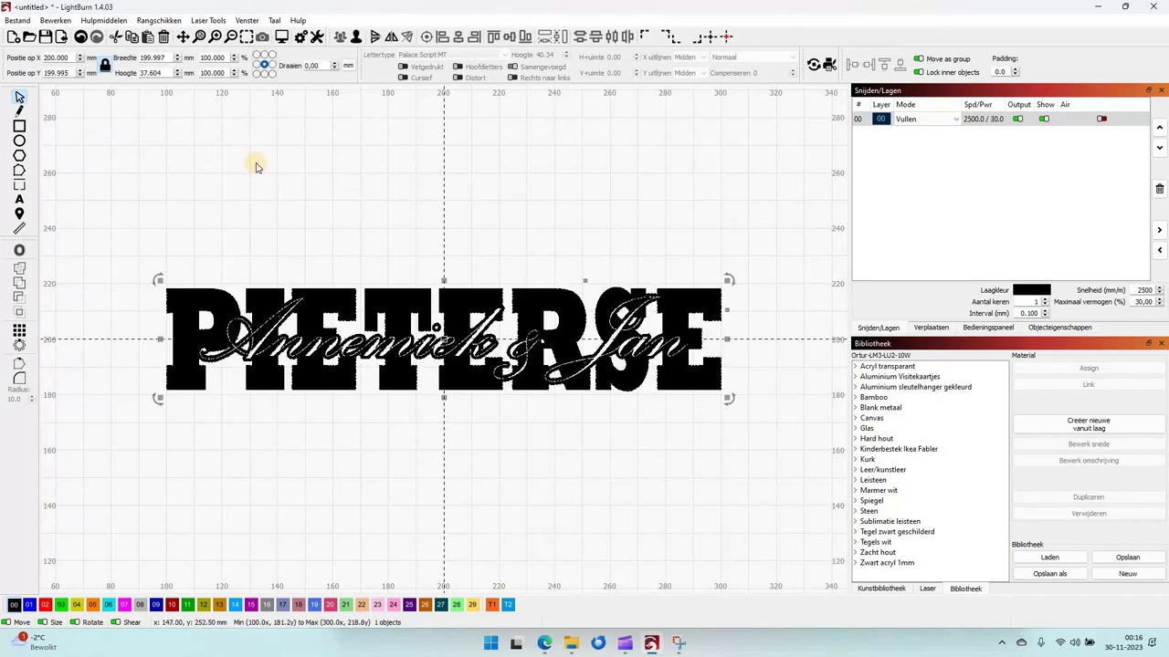
Draw a rectangle around the design on the T1 tool layer.
{"action": "left_click", "coordinate": [232, 36]}
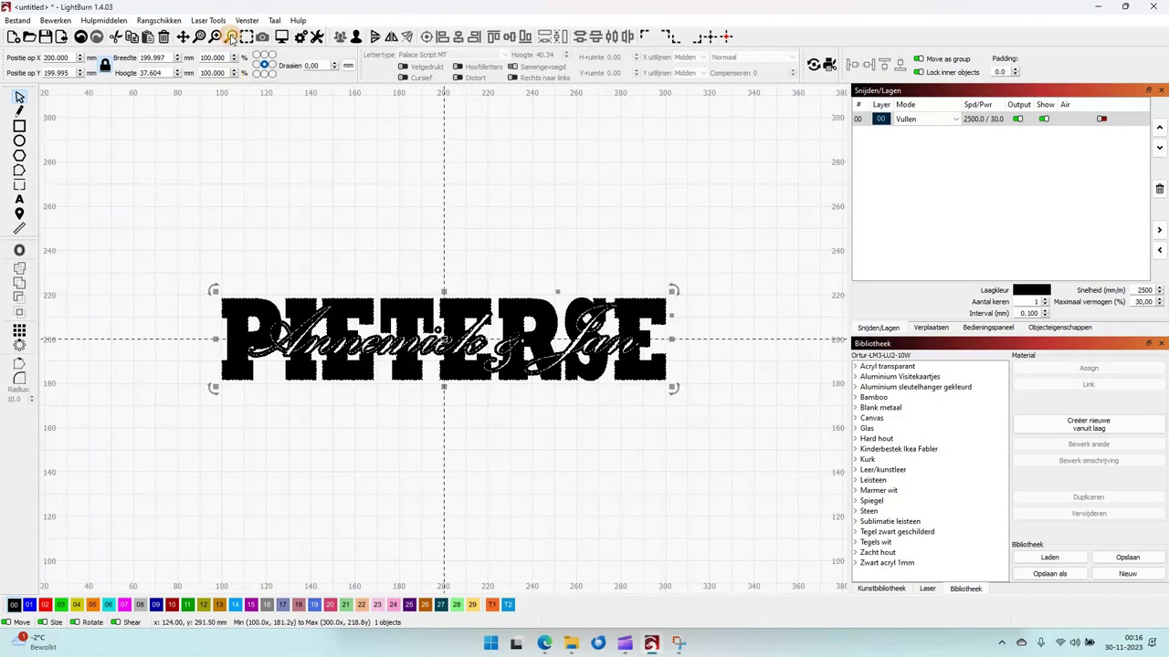
{"action": "left_click", "coordinate": [232, 37]}
{"action": "left_click", "coordinate": [232, 36]}
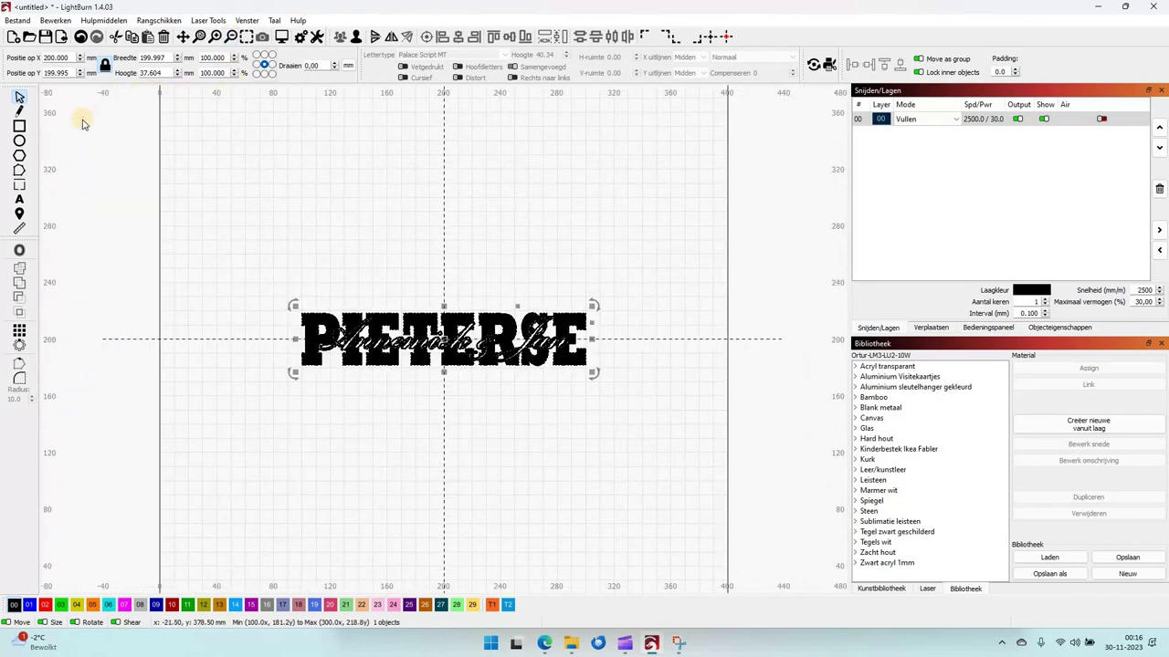
{"action": "left_click", "coordinate": [19, 128]}
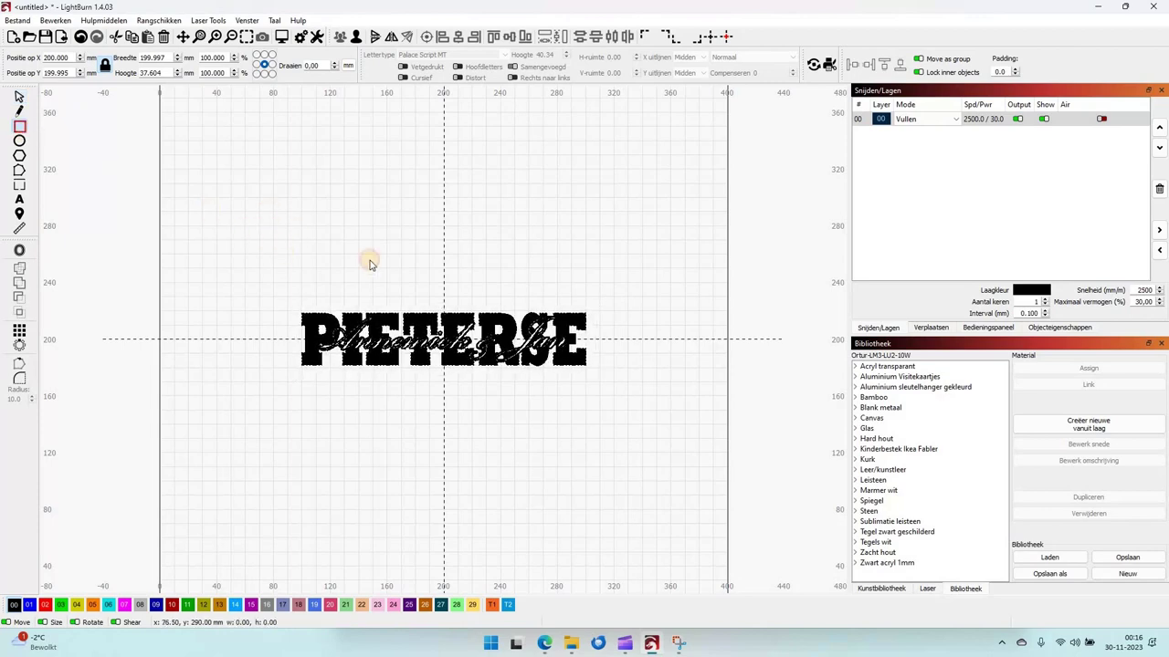
{"action": "left_click_drag", "start_coordinate": [268, 212], "coordinate": [618, 477]}
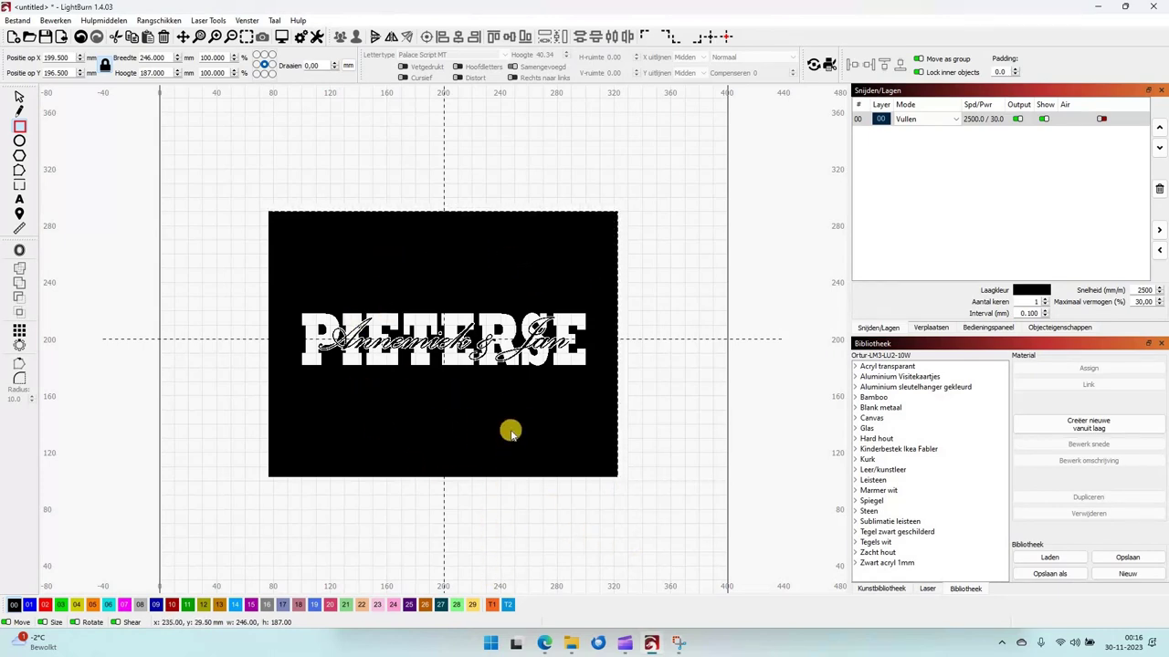
{"action": "left_click", "coordinate": [493, 606]}
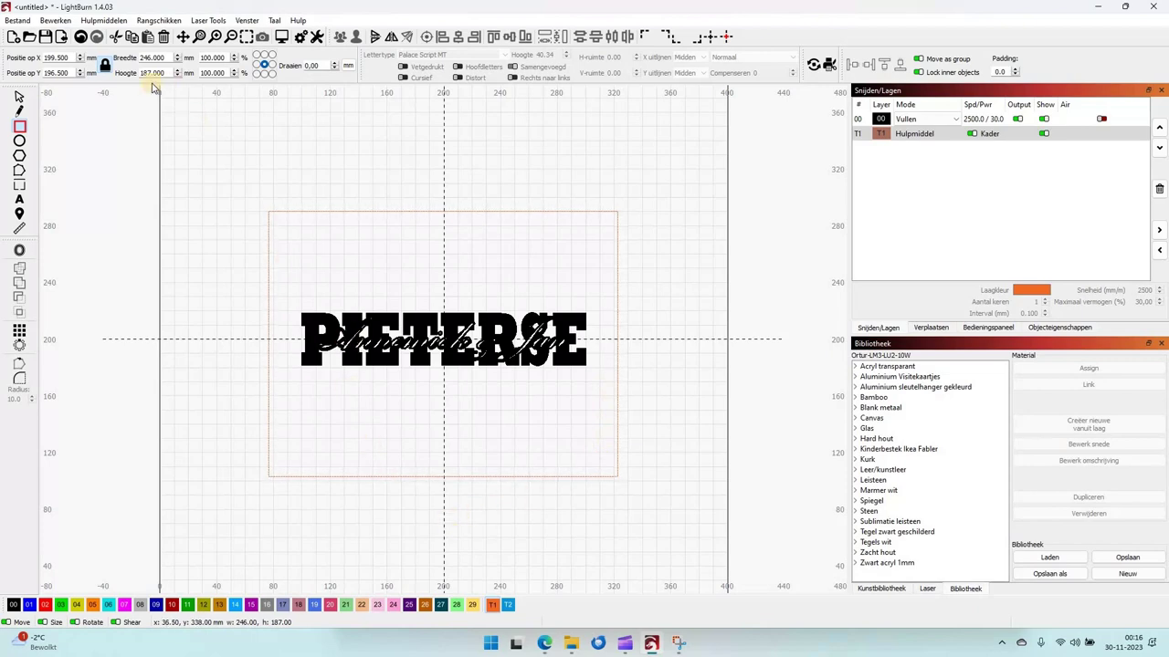
Make the rectangle 300 × 300 mm with ratio unlocked and centre it on the page.
{"action": "left_click", "coordinate": [105, 71]}
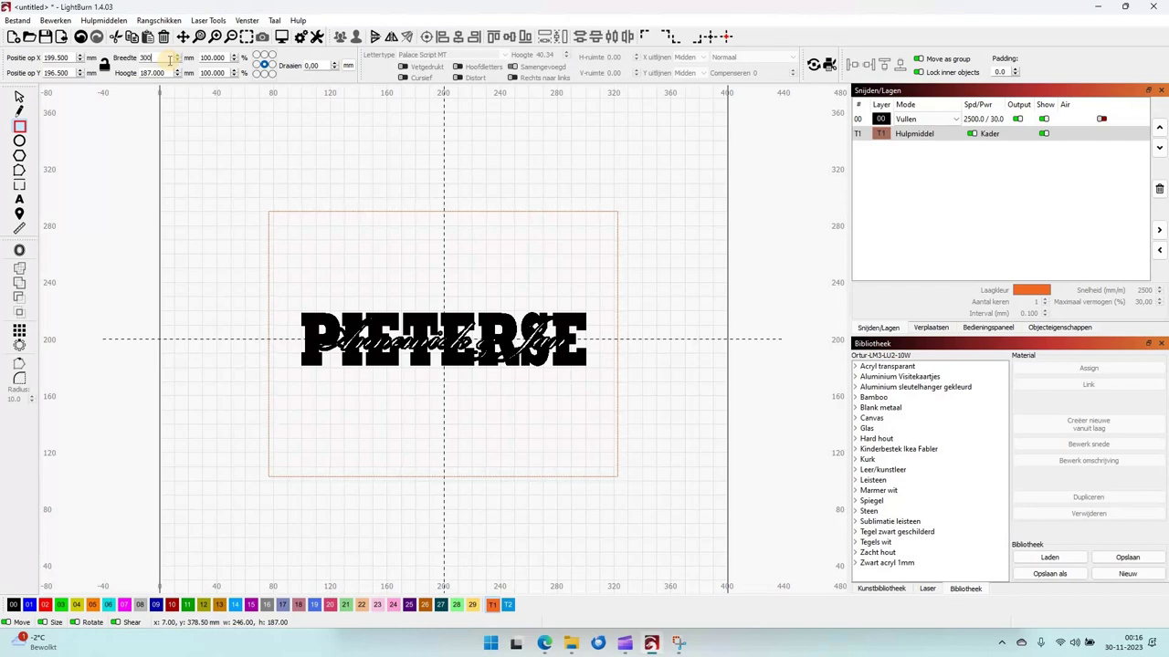
{"action": "key", "text": "Tab"}
{"action": "type", "text": "3"}
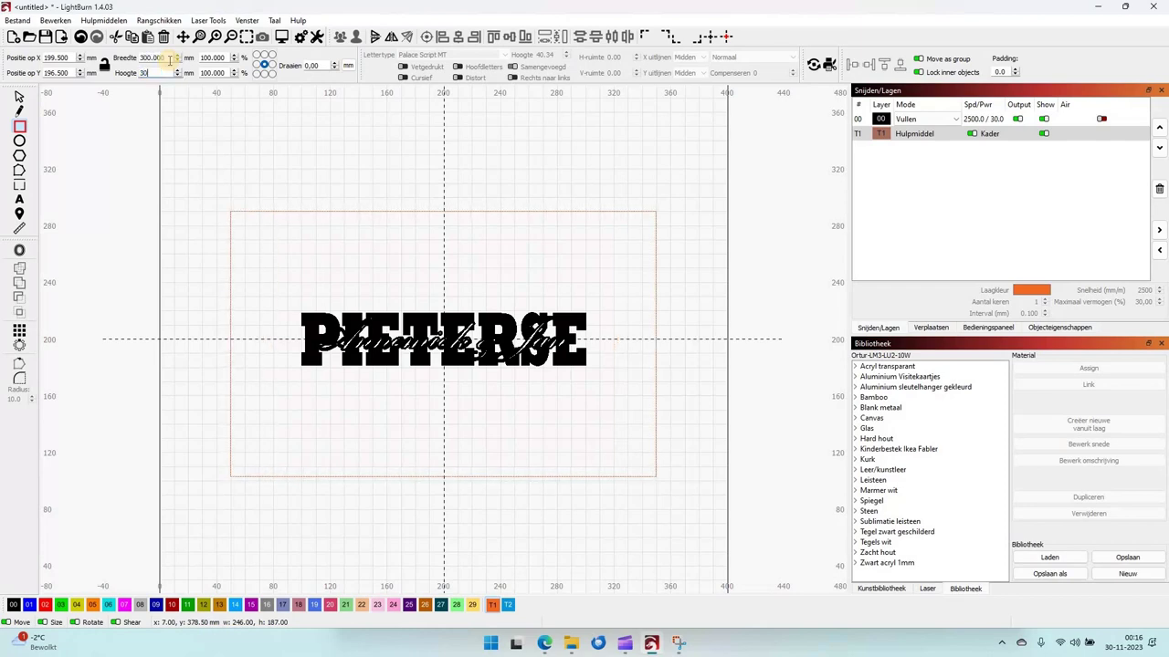
{"action": "key", "text": "Tab"}
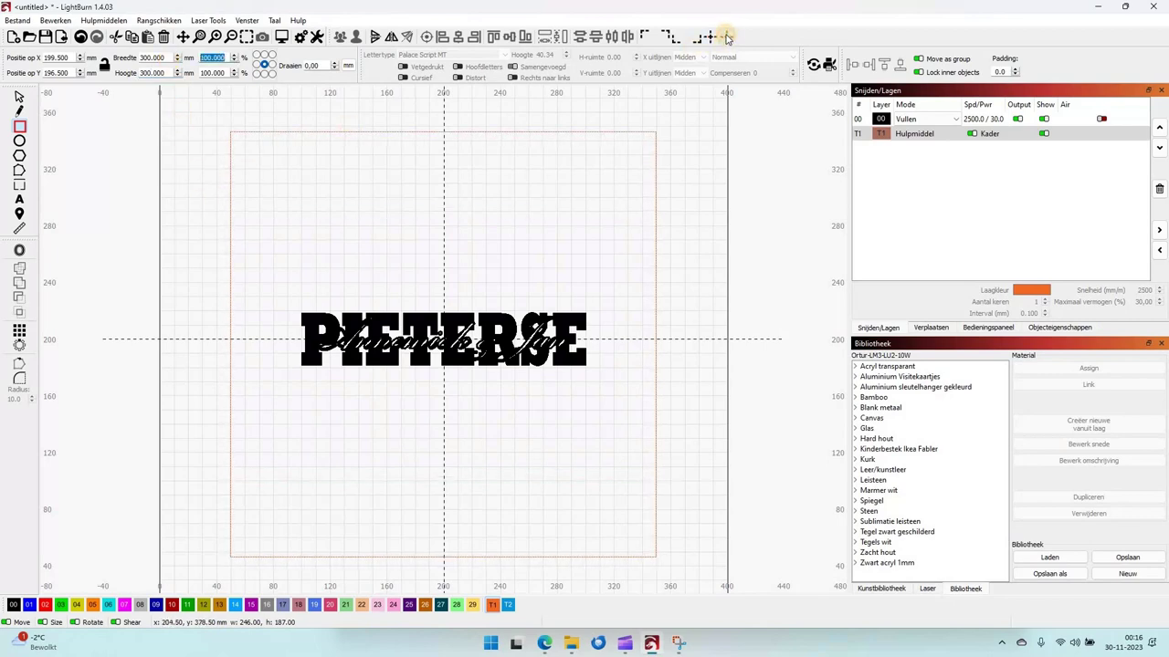
{"action": "left_click", "coordinate": [728, 36]}
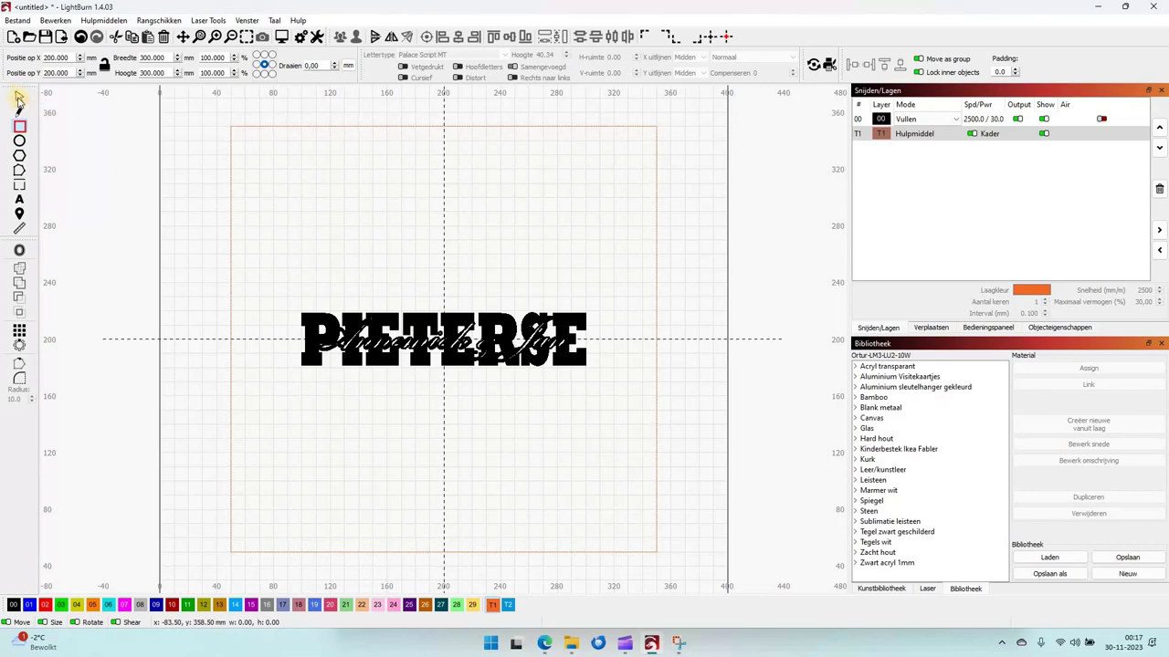
Nudge the name design down to position 200, 124.995 mm.
{"action": "left_click", "coordinate": [340, 320]}
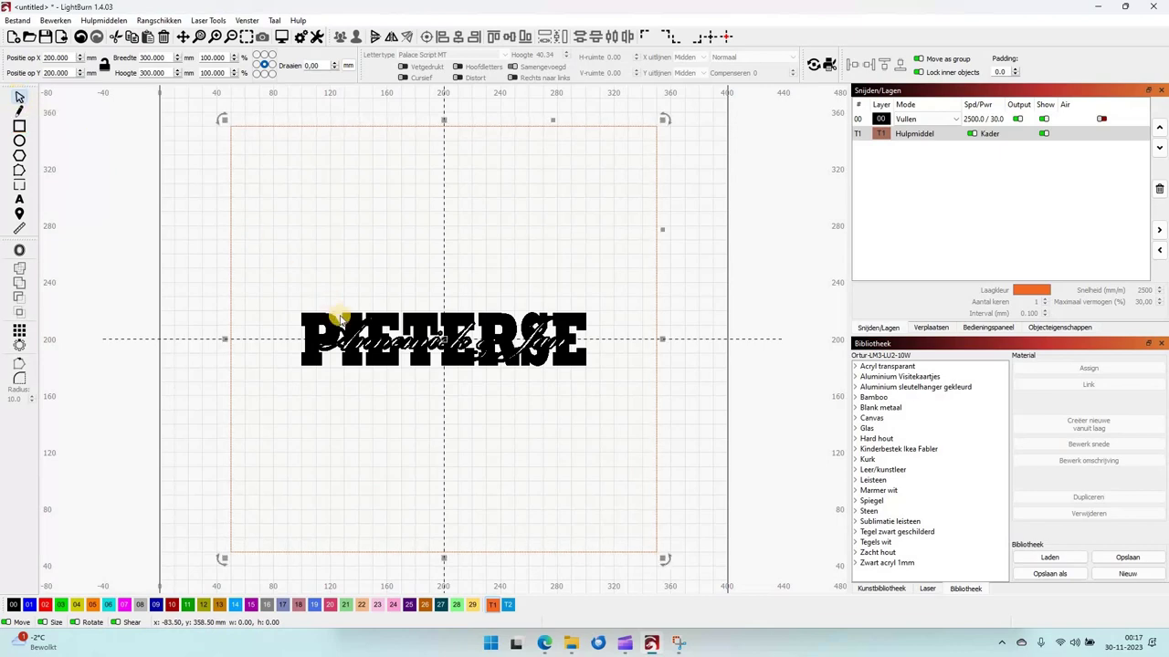
{"action": "left_click", "coordinate": [415, 318]}
{"action": "key", "text": "Down"}
{"action": "key", "text": "Down"}
{"action": "key", "text": "Down"}
{"action": "key", "text": "Down"}
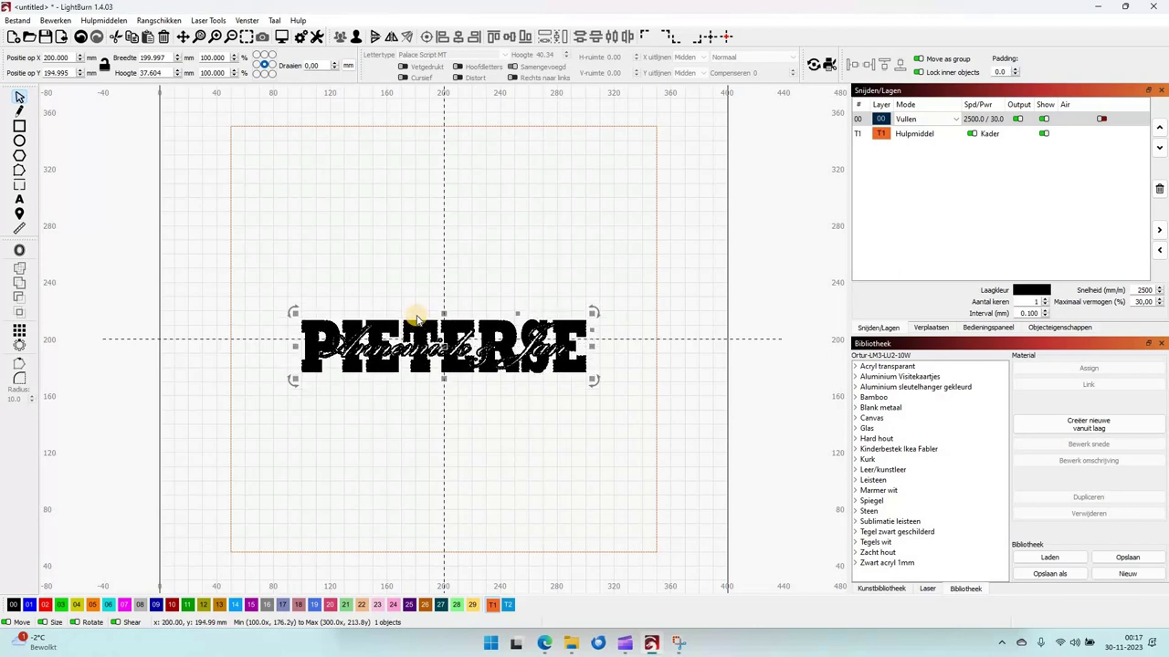
{"action": "key", "text": "Down"}
{"action": "key", "text": "Down"}
{"action": "key", "text": "Down"}
{"action": "key", "text": "Down"}
{"action": "key", "text": "Down"}
{"action": "key", "text": "Down"}
{"action": "key", "text": "Down"}
{"action": "key", "text": "Down"}
{"action": "key", "text": "Down"}
{"action": "key", "text": "Down"}
{"action": "key", "text": "Down"}
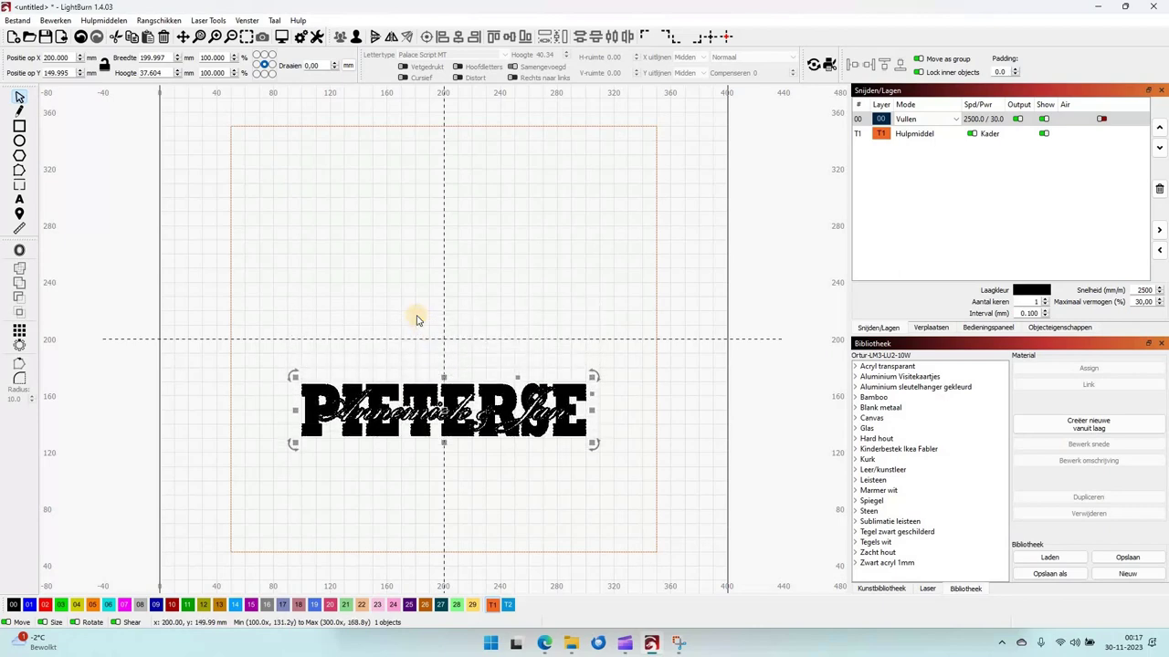
{"action": "left_click", "coordinate": [186, 261]}
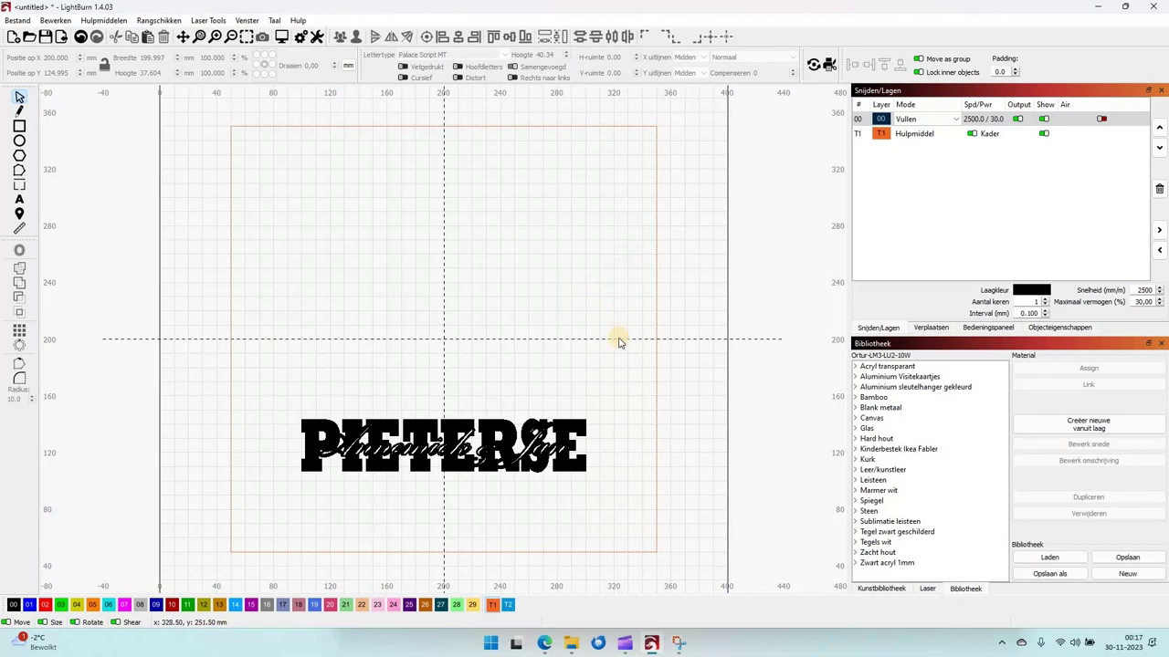
Preview the Freepik ornate corner border in the 'svg border' Google Images results.
{"action": "left_click", "coordinate": [545, 646]}
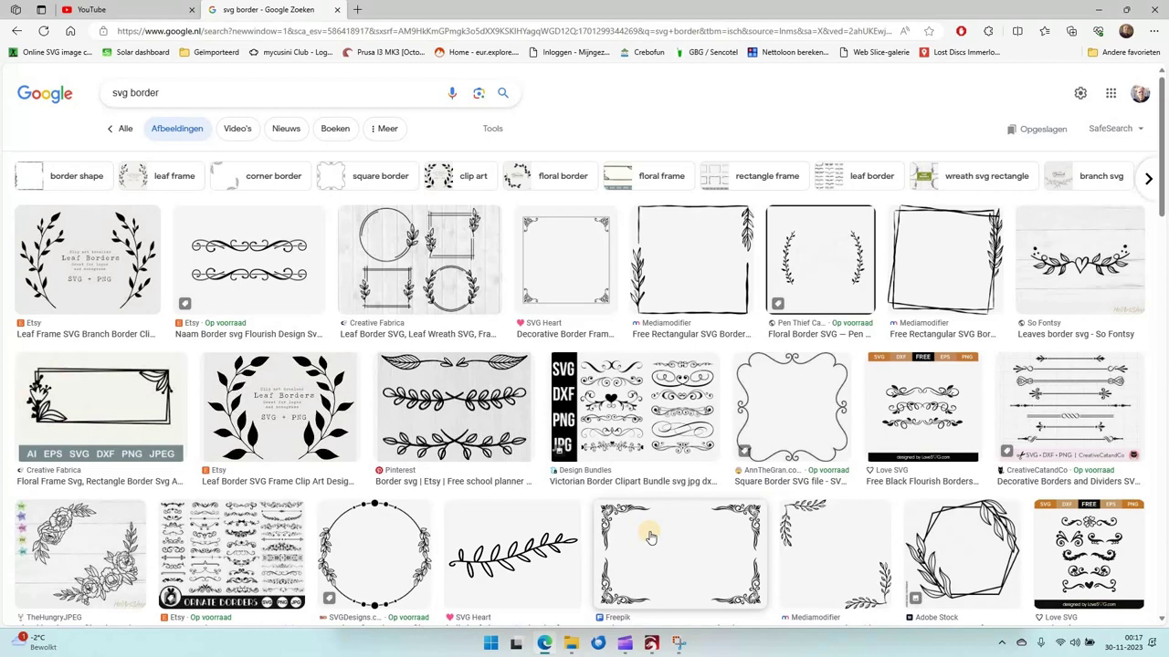
{"action": "scroll", "coordinate": [650, 538], "scroll_direction": "down", "scroll_amount": 1}
{"action": "left_click", "coordinate": [659, 476]}
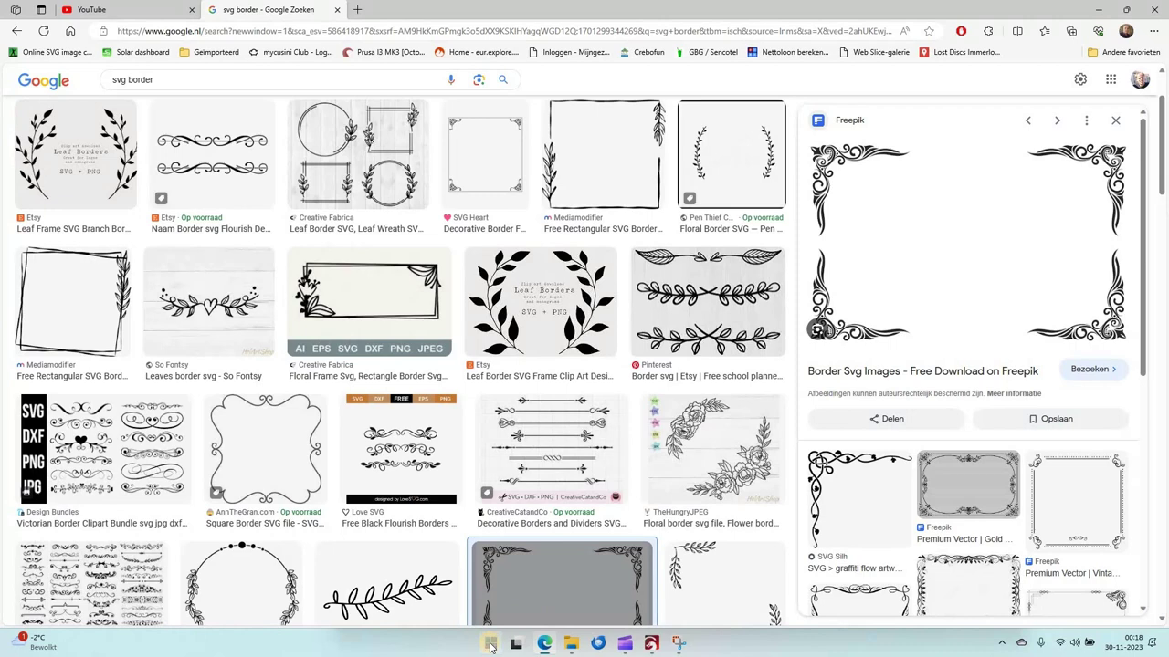
{"action": "left_click", "coordinate": [490, 644]}
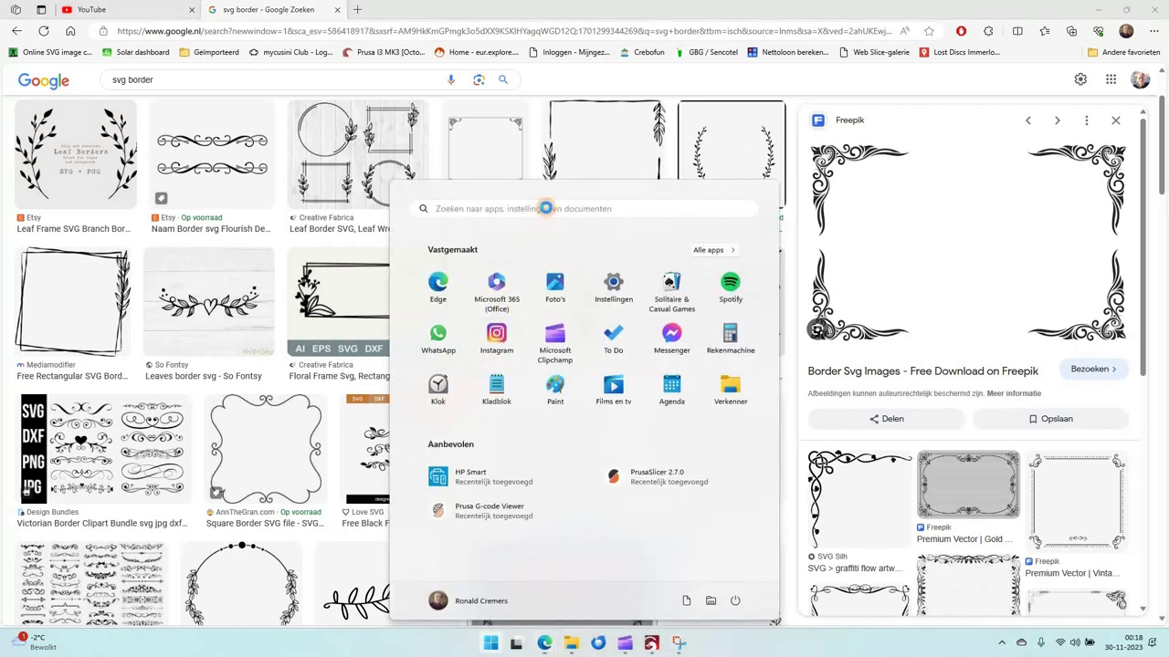
{"action": "left_click", "coordinate": [545, 208]}
{"action": "type", "text": "akni"}
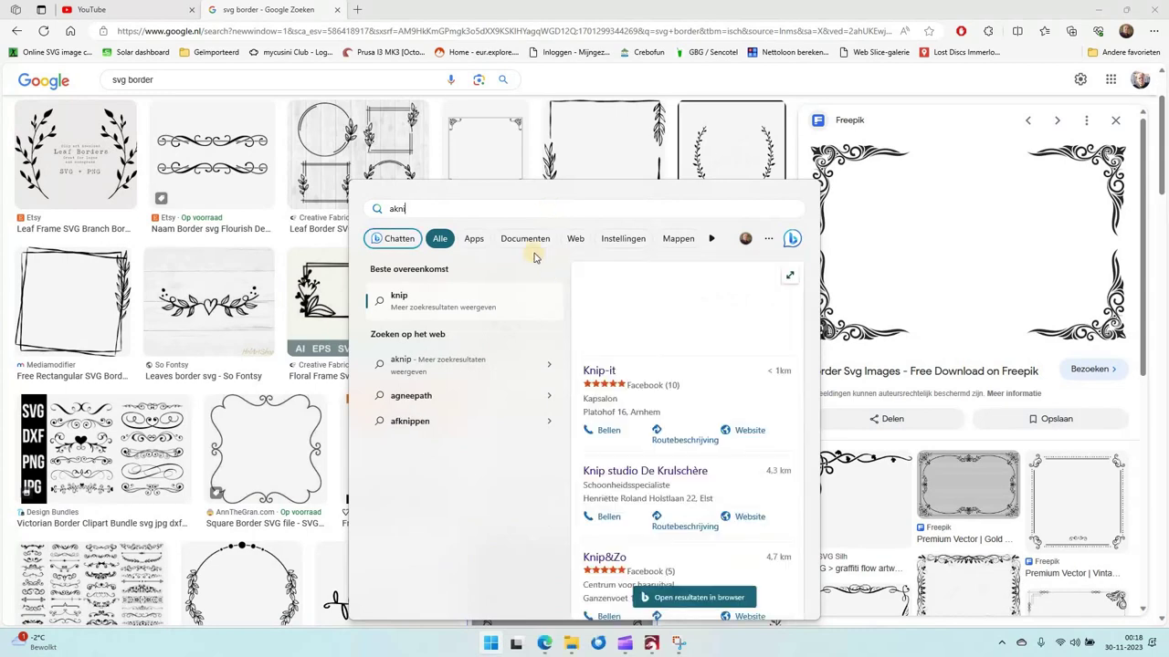
{"action": "key", "text": "BackSpace"}
{"action": "key", "text": "BackSpace"}
{"action": "key", "text": "BackSpace"}
{"action": "key", "text": "BackSpace"}
{"action": "type", "text": "kn"}
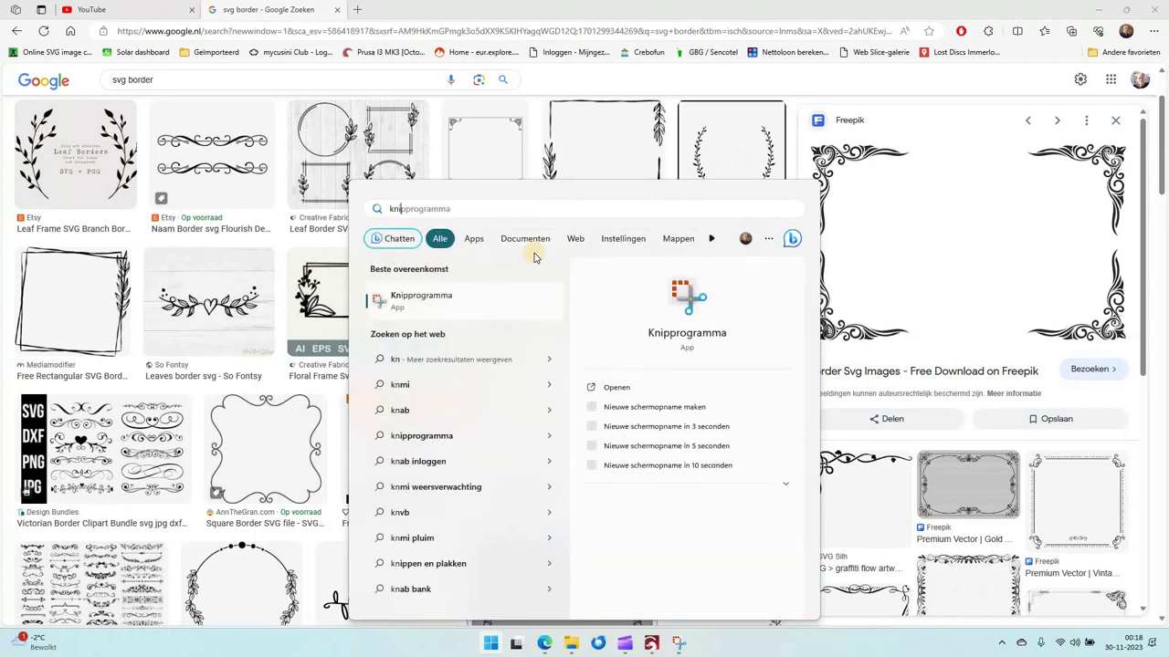
{"action": "type", "text": "ip"}
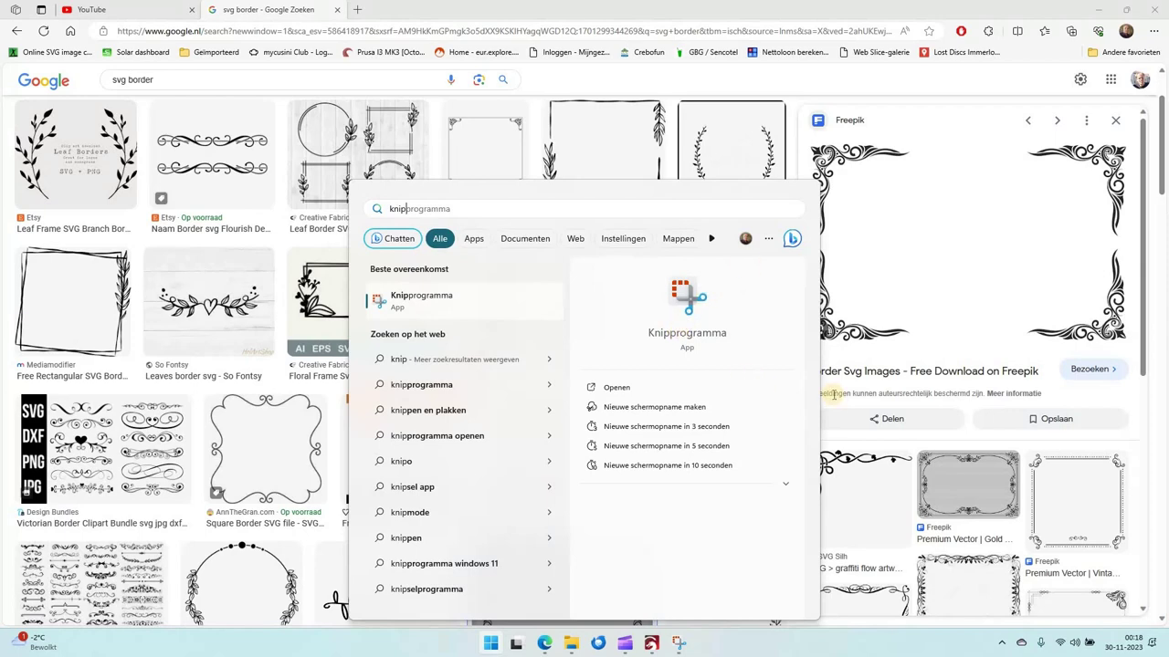
{"action": "left_click", "coordinate": [1159, 413]}
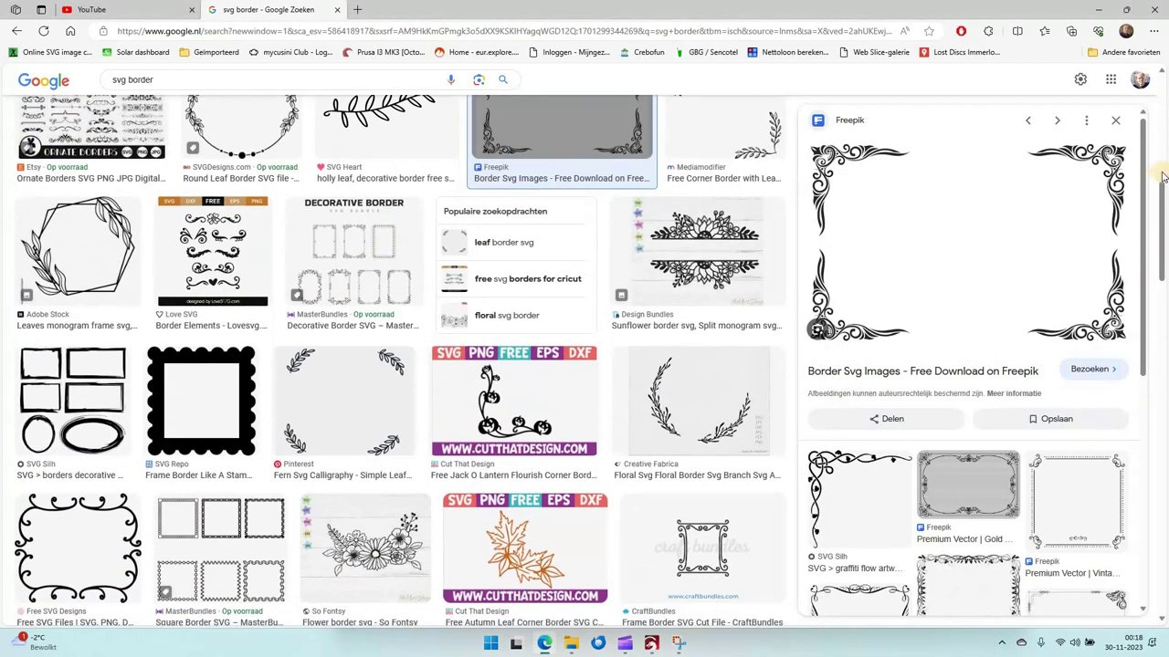
{"action": "left_click", "coordinate": [1162, 174]}
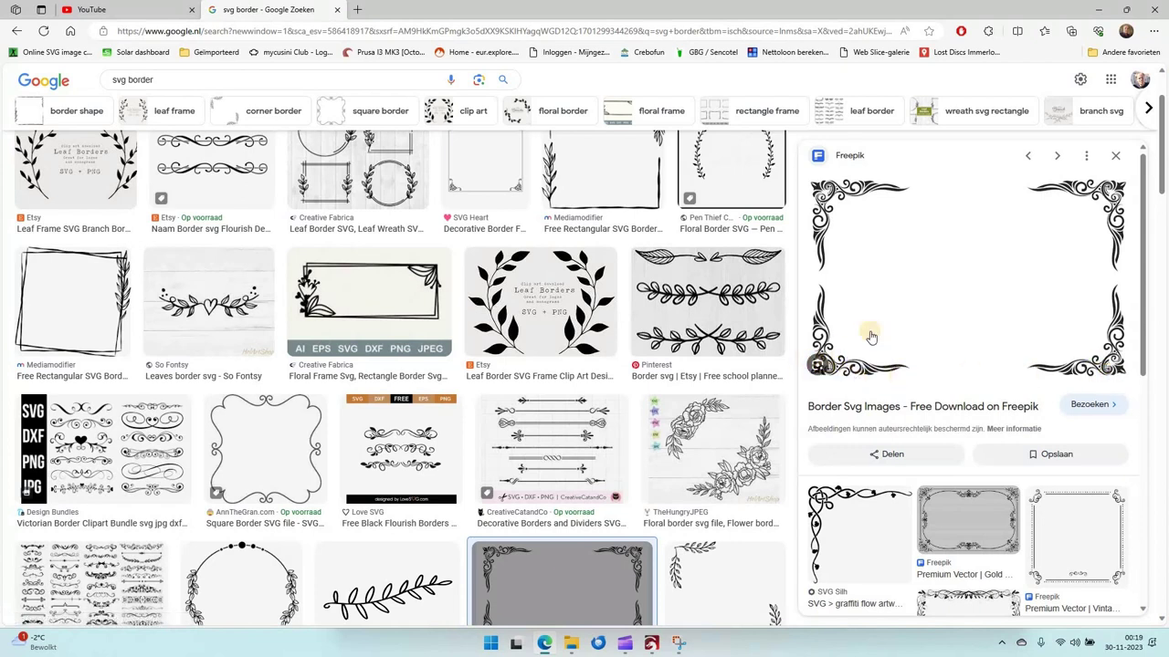
Open Freepik's Border Svg Images page, dismiss the Google sign-in prompt, and bring up Snipping Tool.
{"action": "left_click", "coordinate": [928, 289]}
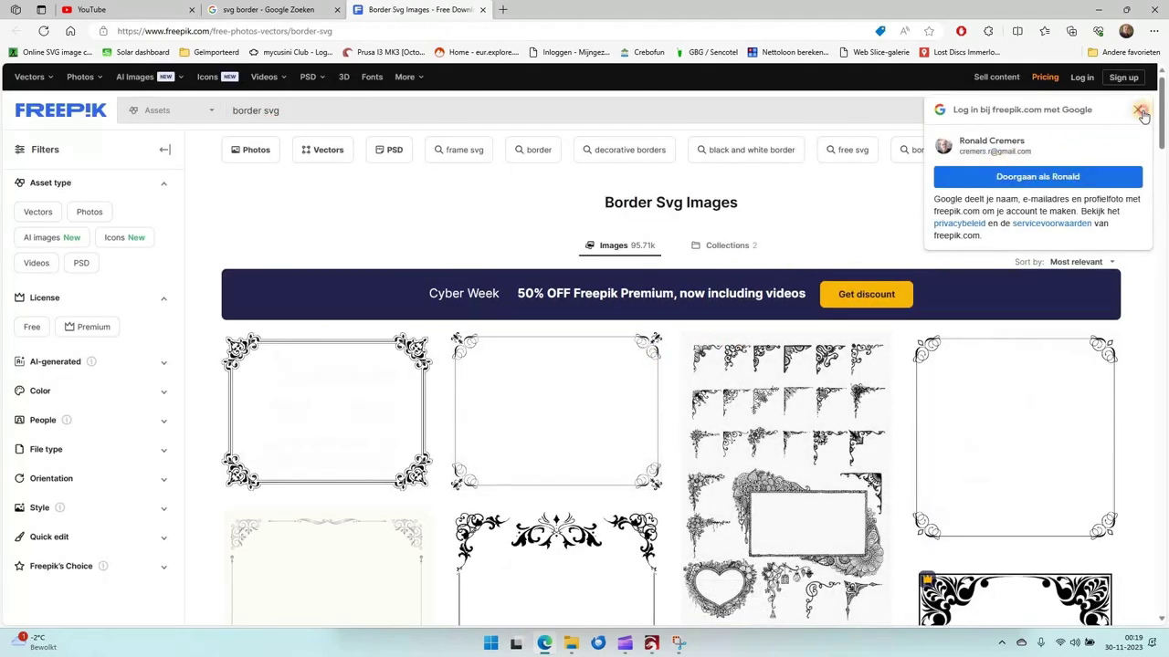
{"action": "left_click", "coordinate": [1139, 111]}
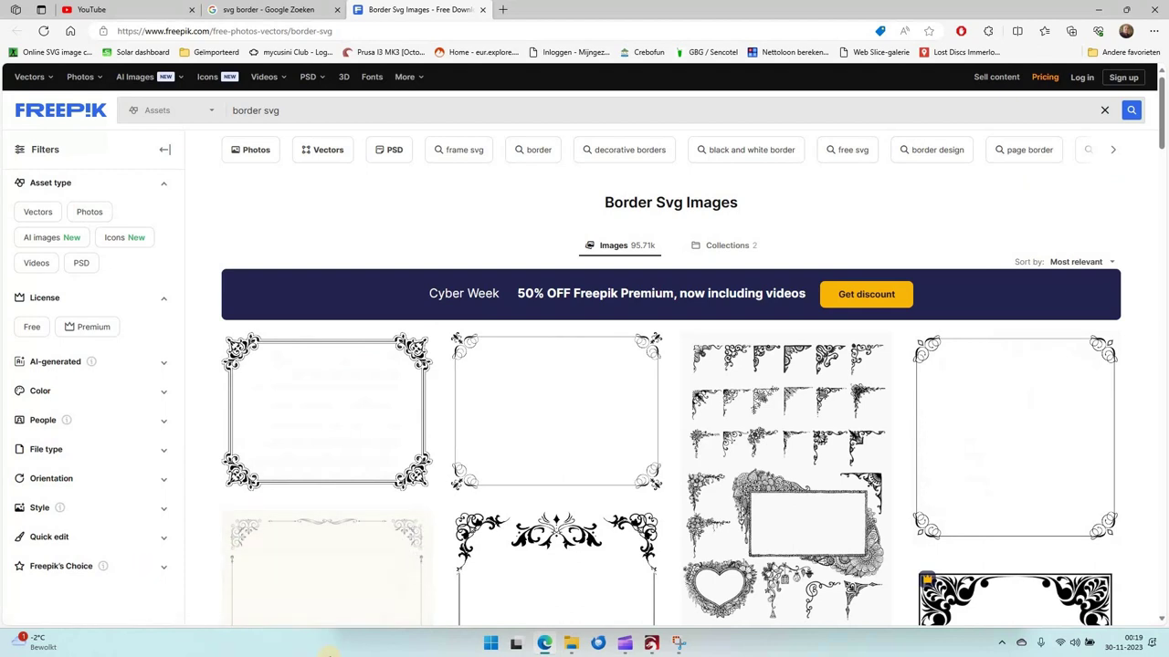
{"action": "left_click", "coordinate": [681, 647]}
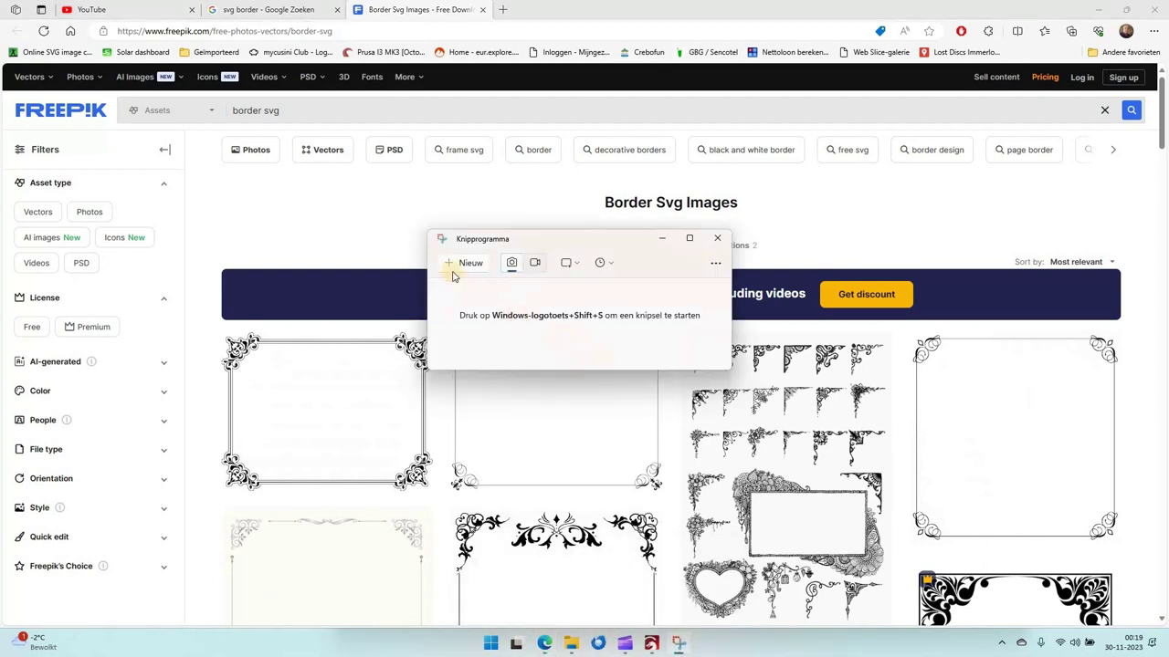
Snip a rectangle around the ornate corner border thumbnail.
{"action": "left_click", "coordinate": [468, 262]}
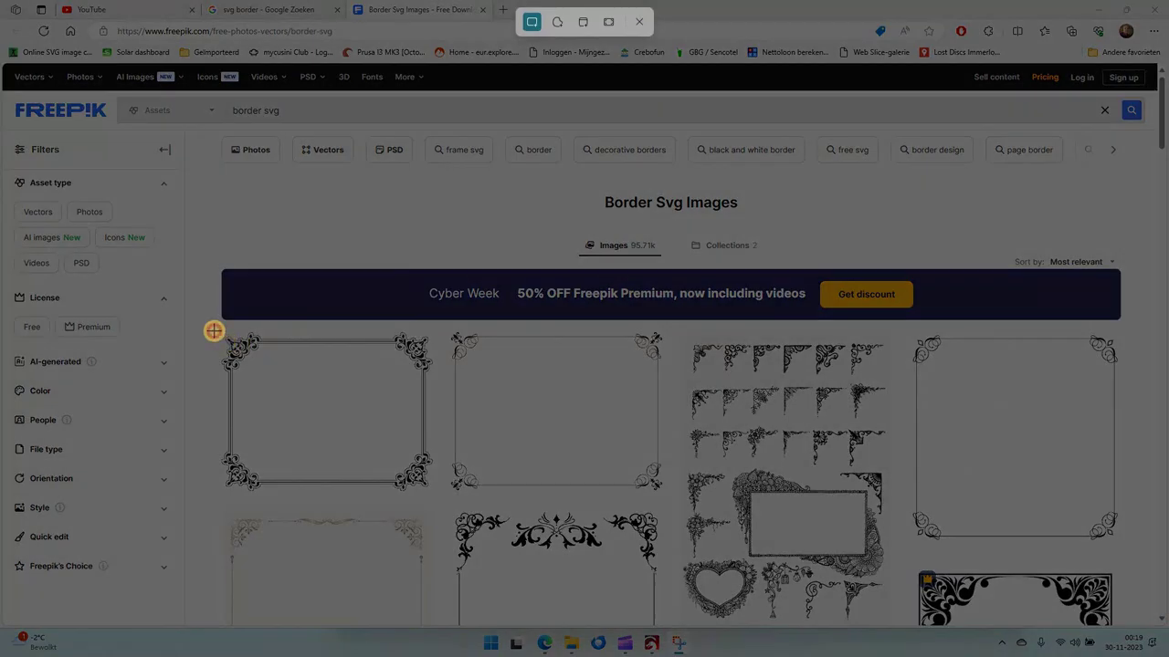
{"action": "left_click_drag", "start_coordinate": [213, 331], "coordinate": [438, 496]}
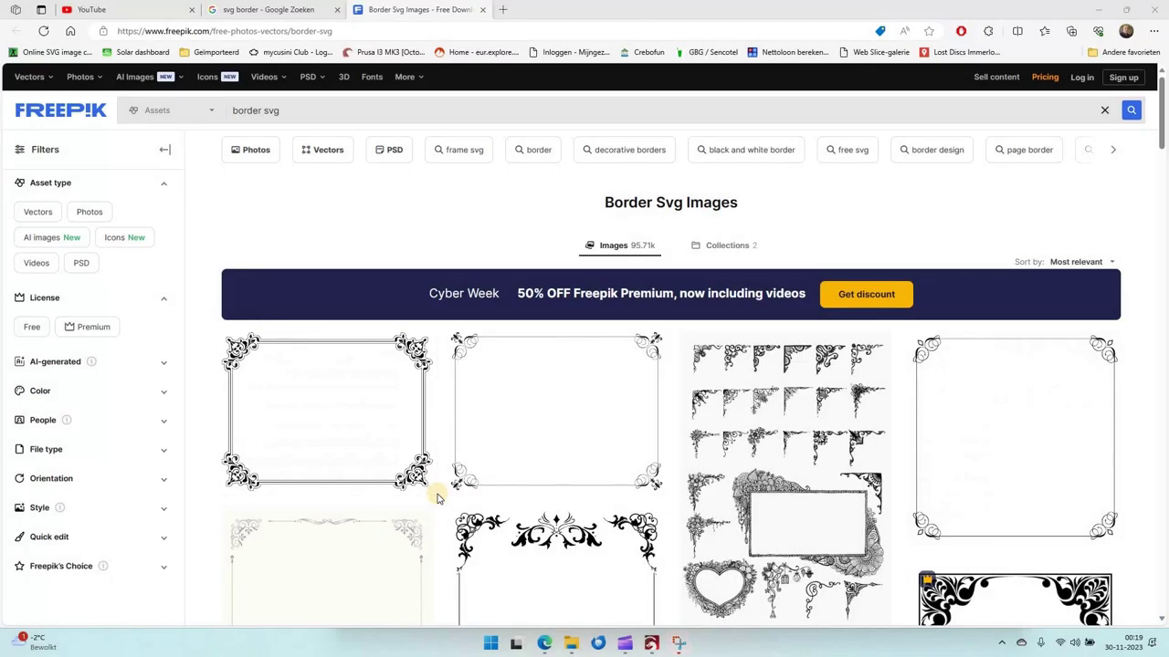
{"action": "left_click", "coordinate": [681, 646]}
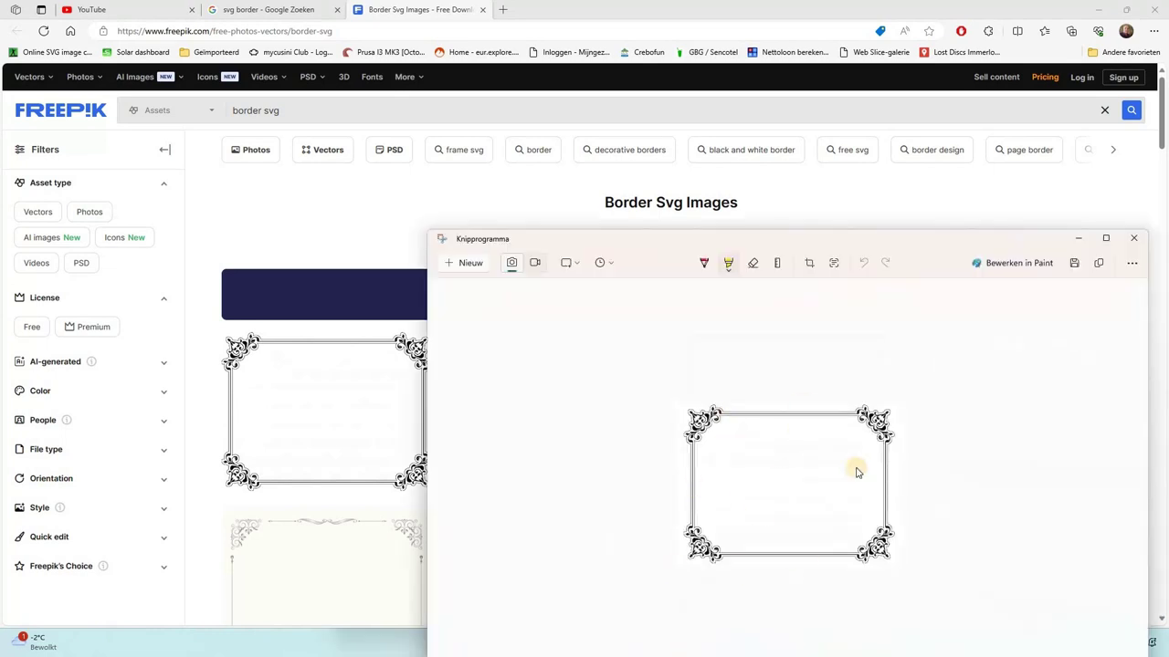
Save the snip as 'border' PNG in Downloads and return to LightBurn.
{"action": "left_click", "coordinate": [1075, 264]}
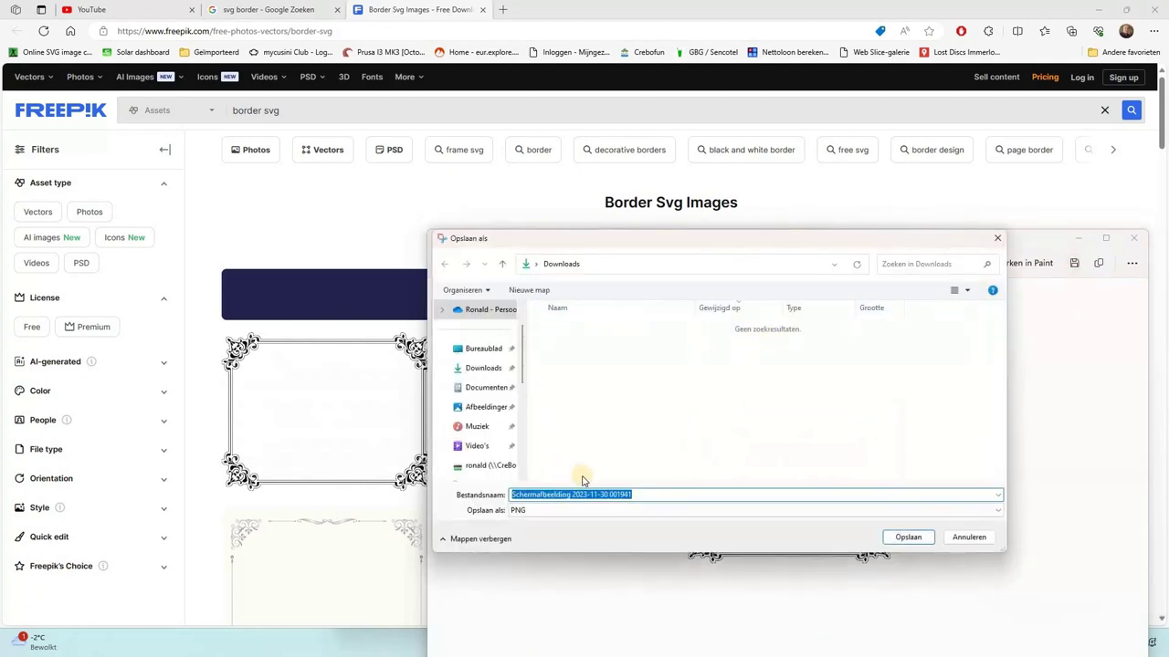
{"action": "type", "text": "border"}
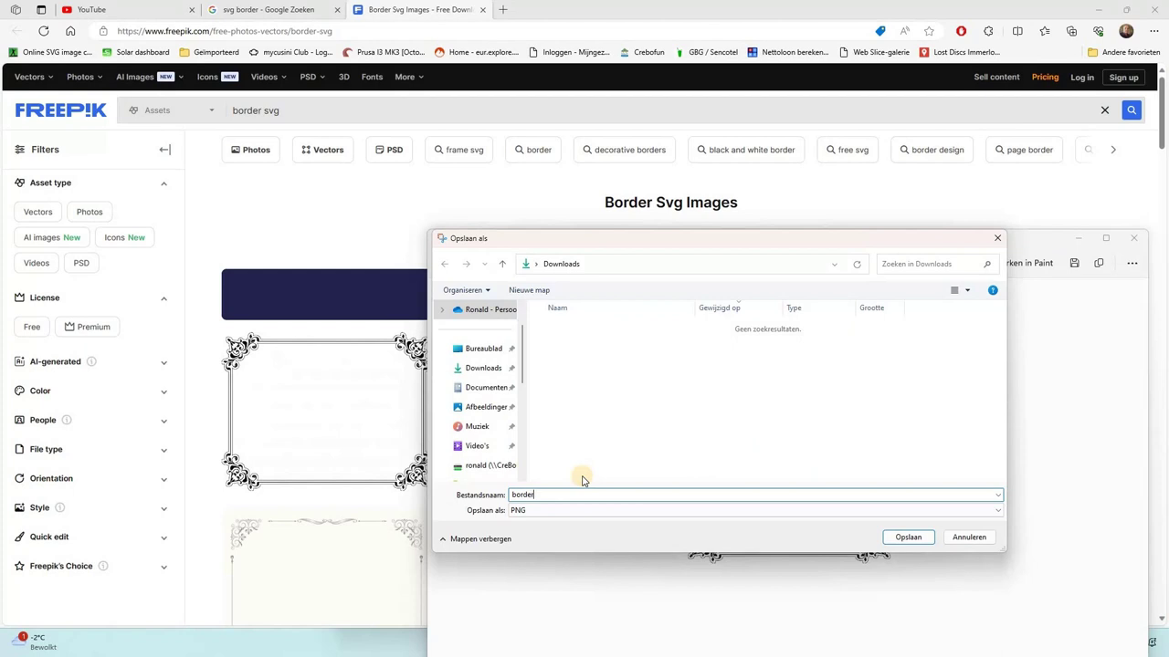
{"action": "key", "text": "Return"}
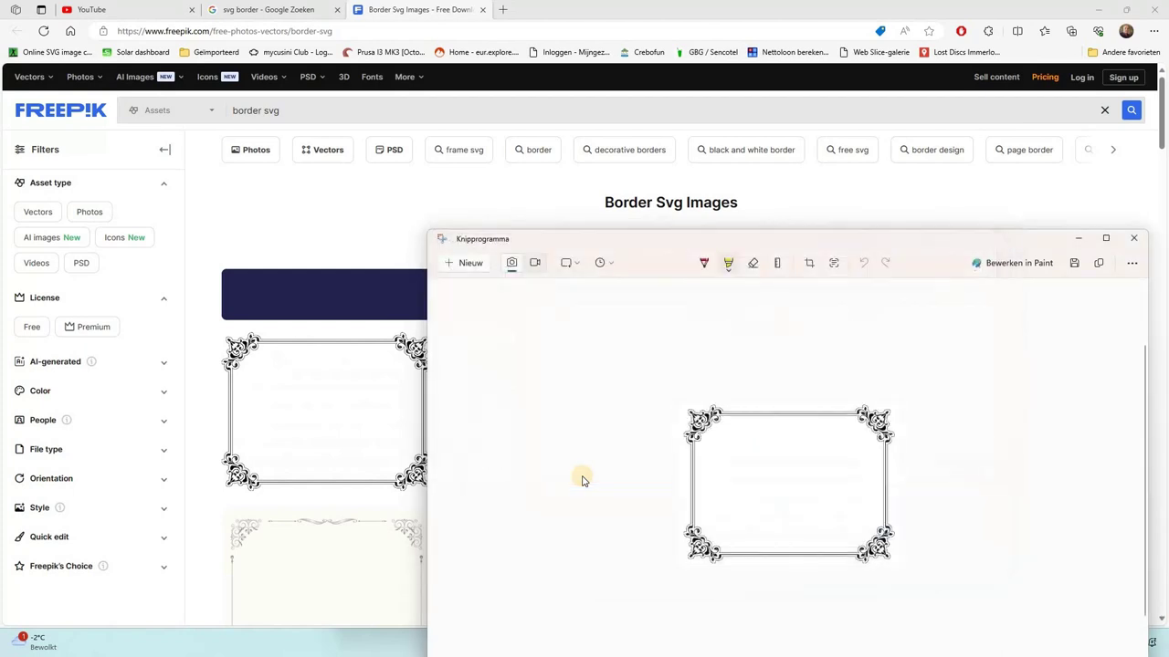
{"action": "left_click", "coordinate": [1137, 239]}
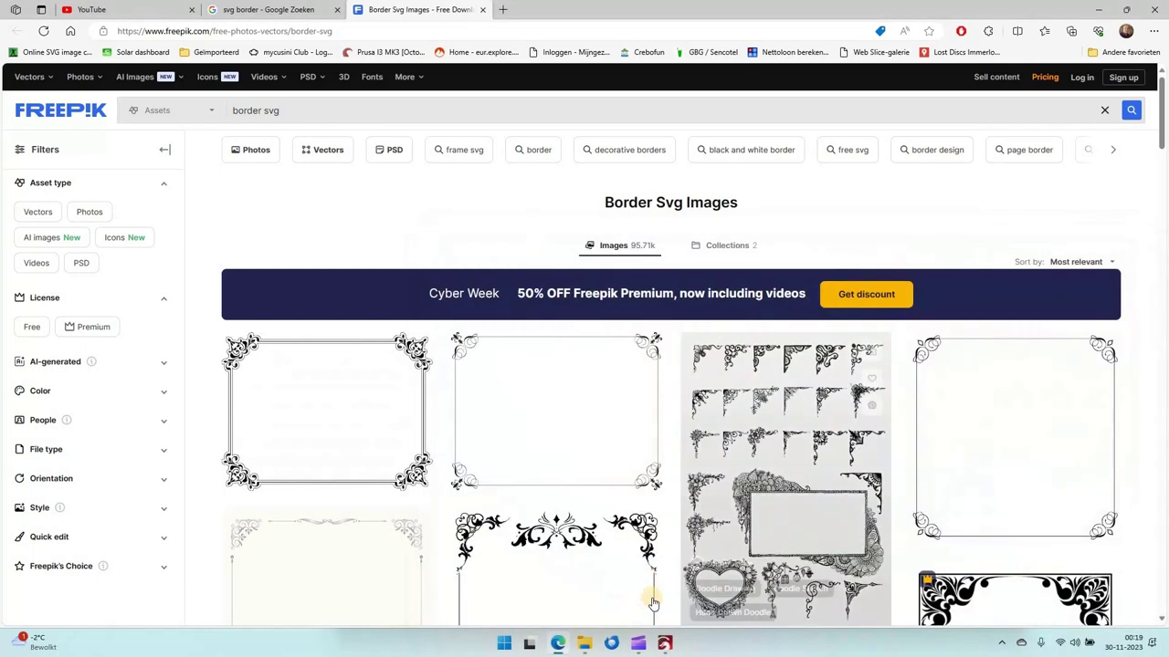
{"action": "left_click", "coordinate": [665, 644]}
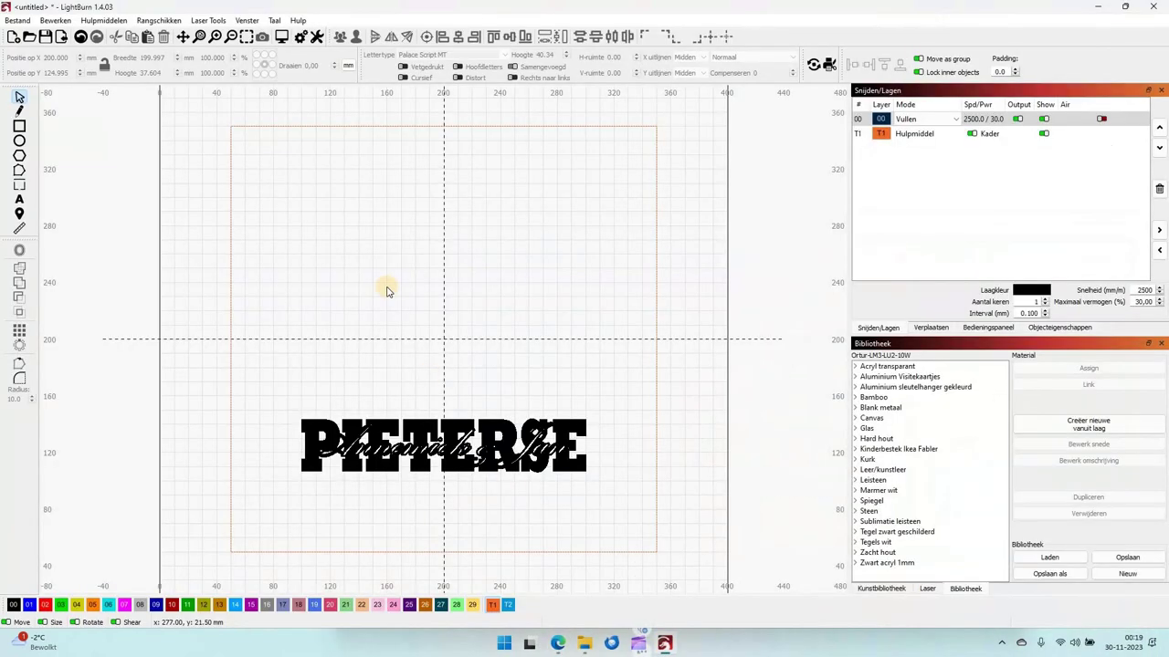
Import the 'border' PNG from Downloads and zoom to fit it.
{"action": "left_click", "coordinate": [61, 37]}
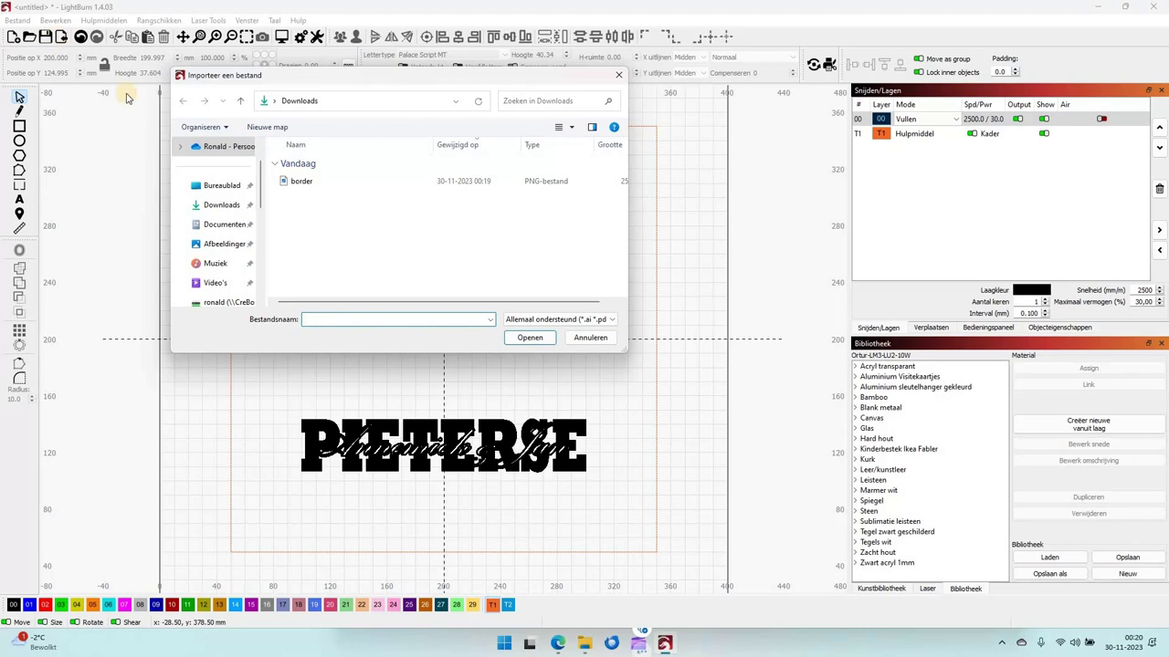
{"action": "double_click", "coordinate": [298, 181]}
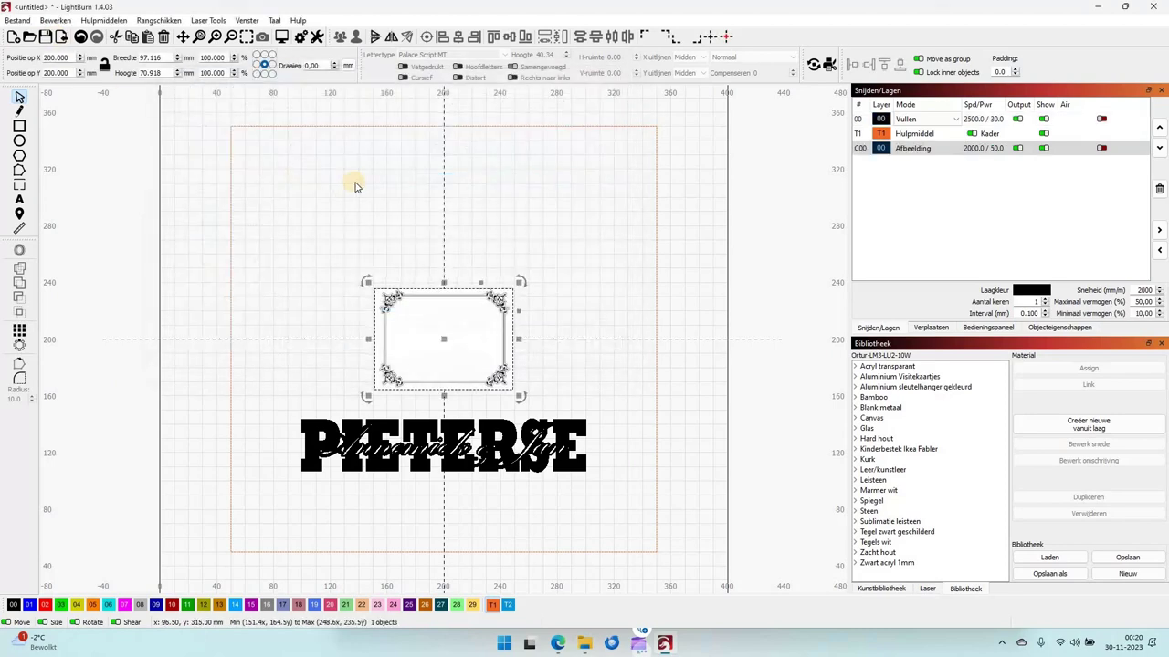
{"action": "left_click", "coordinate": [245, 36]}
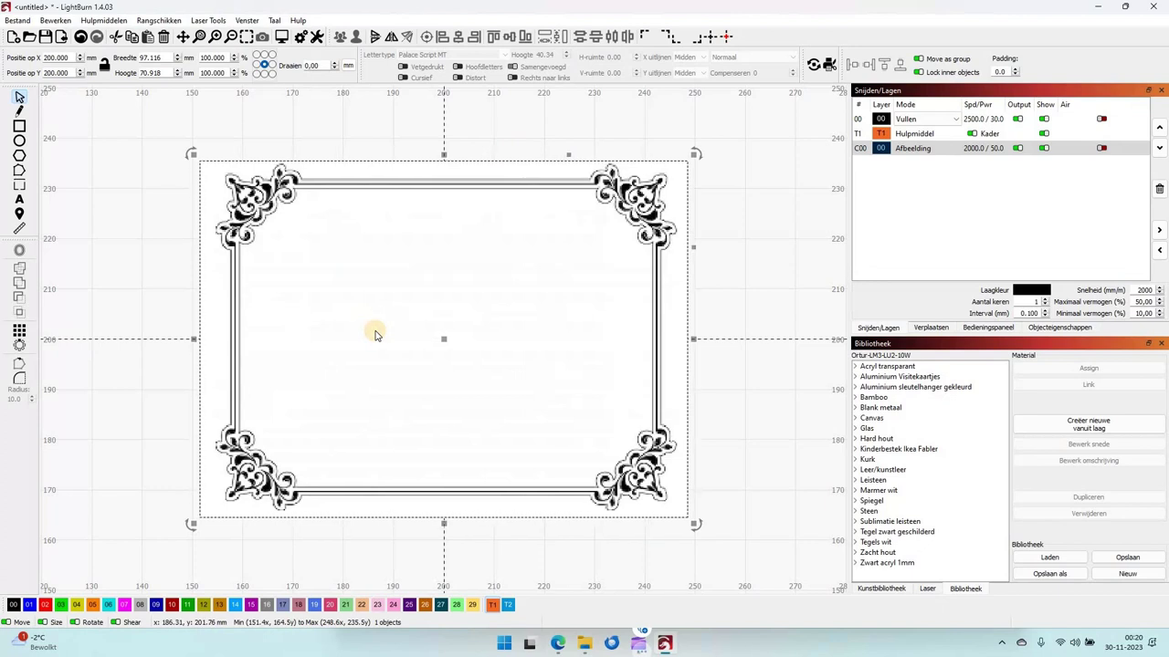
Trace the border image with a raised threshold, move the tracing aside, and select the original bitmap.
{"action": "right_click", "coordinate": [375, 334]}
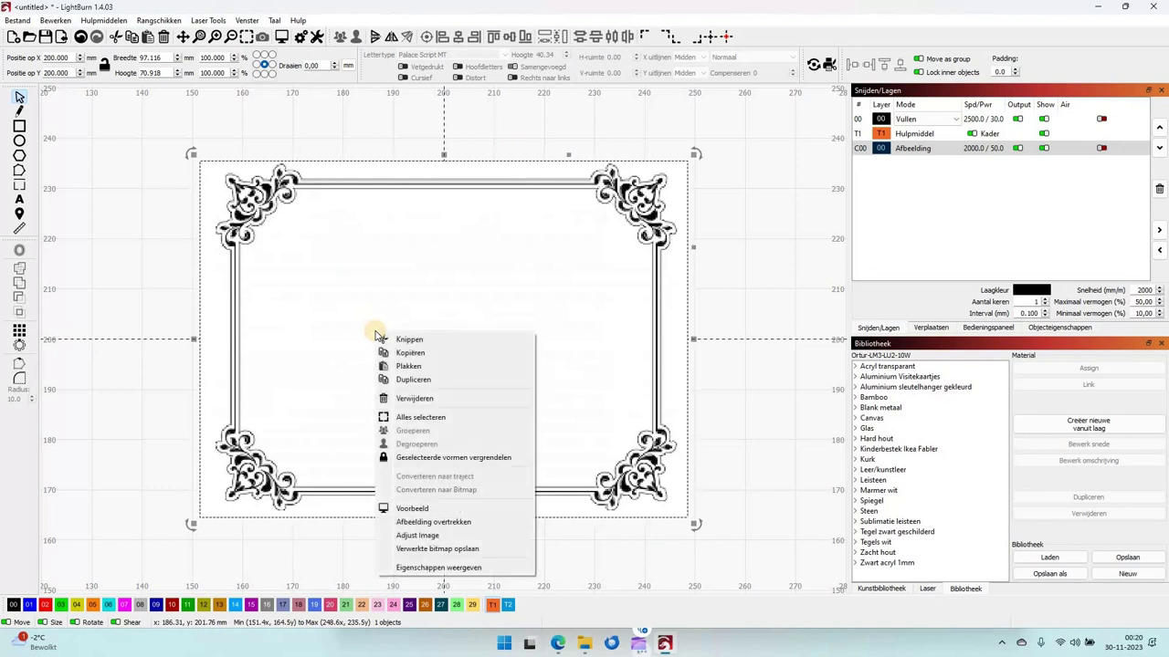
{"action": "left_click", "coordinate": [439, 522]}
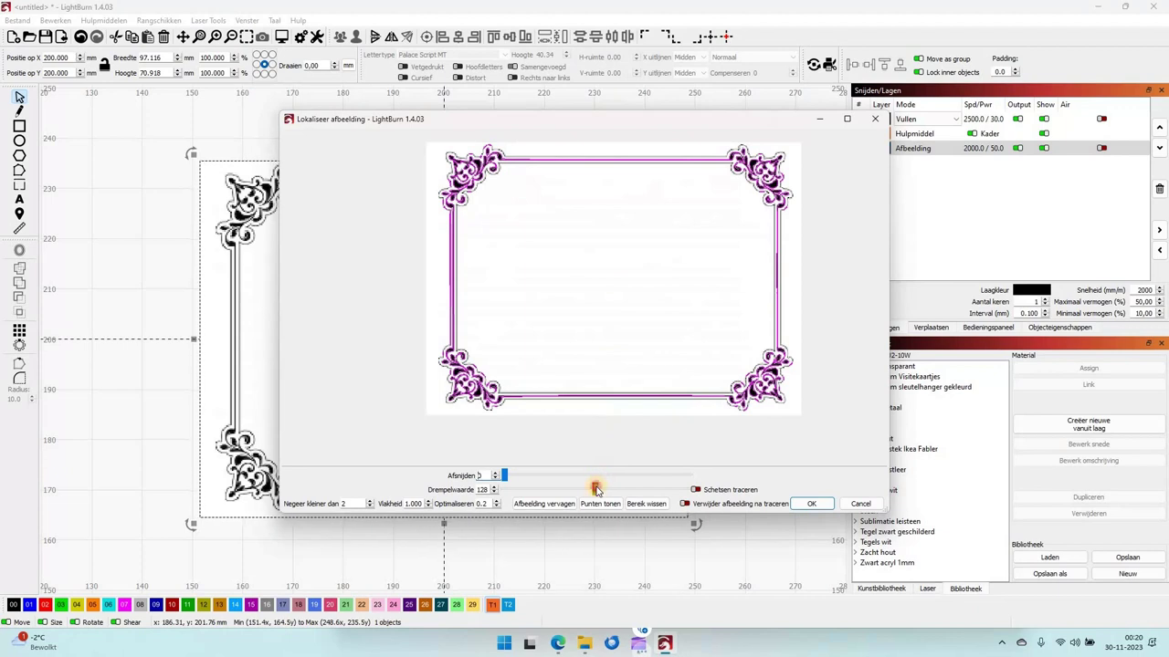
{"action": "left_click_drag", "start_coordinate": [612, 493], "coordinate": [648, 491]}
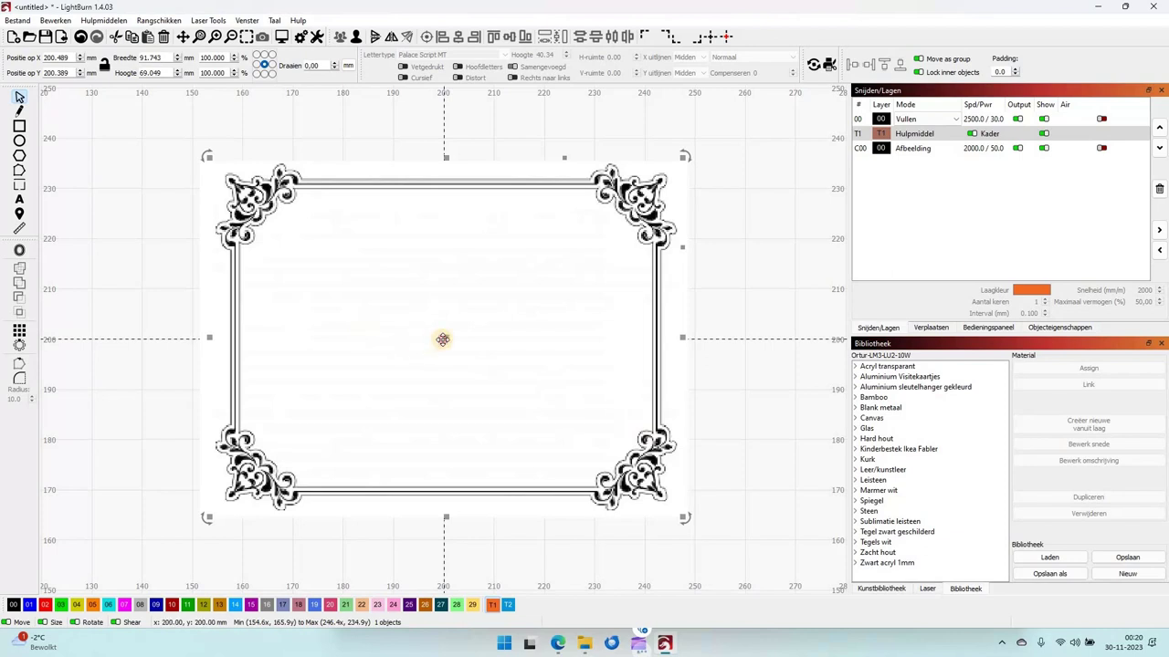
{"action": "mouse_move", "coordinate": [442, 340]}
{"action": "left_mouse_down"}
{"action": "mouse_move", "coordinate": [558, 342]}
{"action": "mouse_move", "coordinate": [711, 386]}
{"action": "left_mouse_up"}
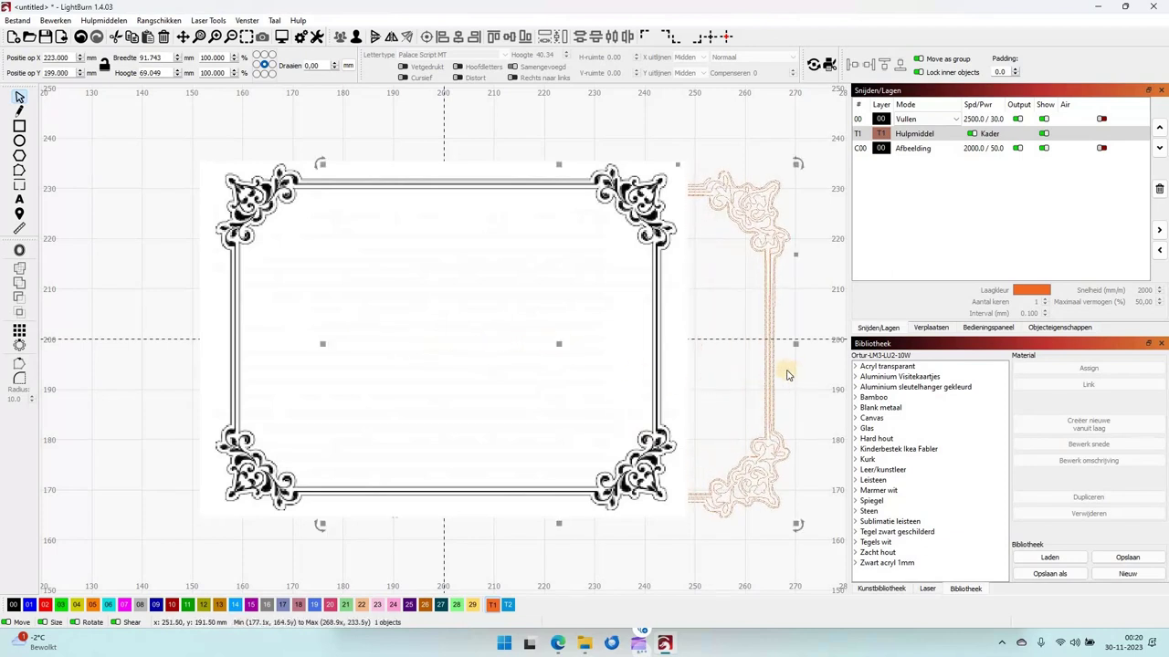
{"action": "left_click", "coordinate": [258, 362]}
Delete the original bitmap, put the traced border on fill layer 00 below Hulpmiddel, and show the whole page.
{"action": "key", "text": "Delete"}
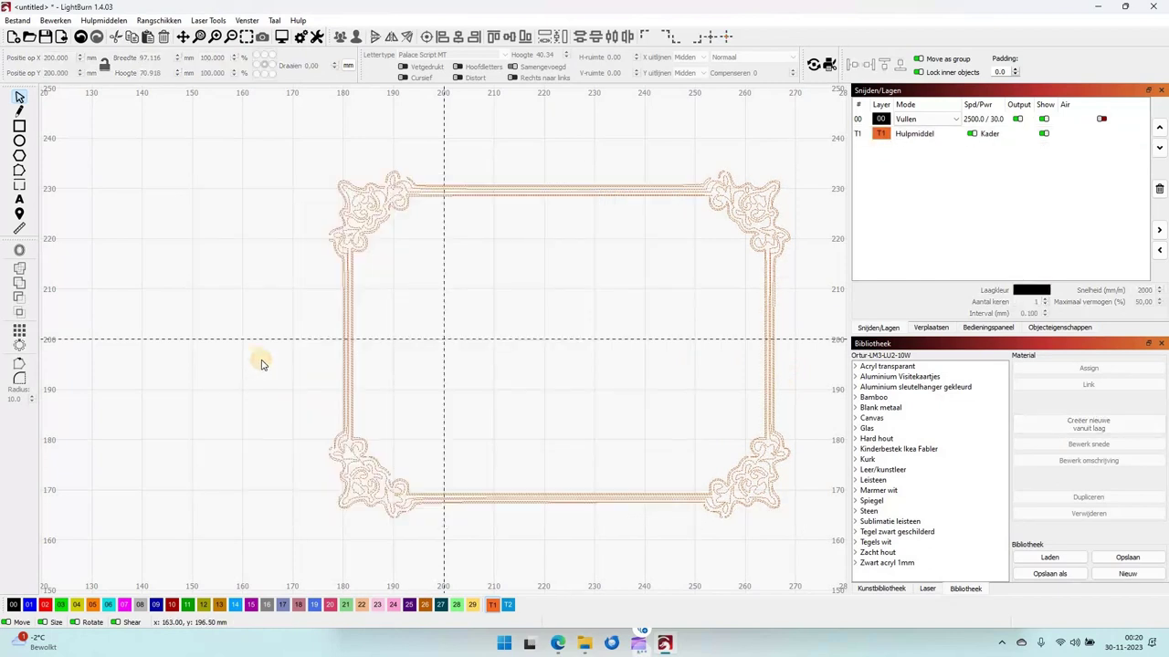
{"action": "left_click", "coordinate": [344, 356]}
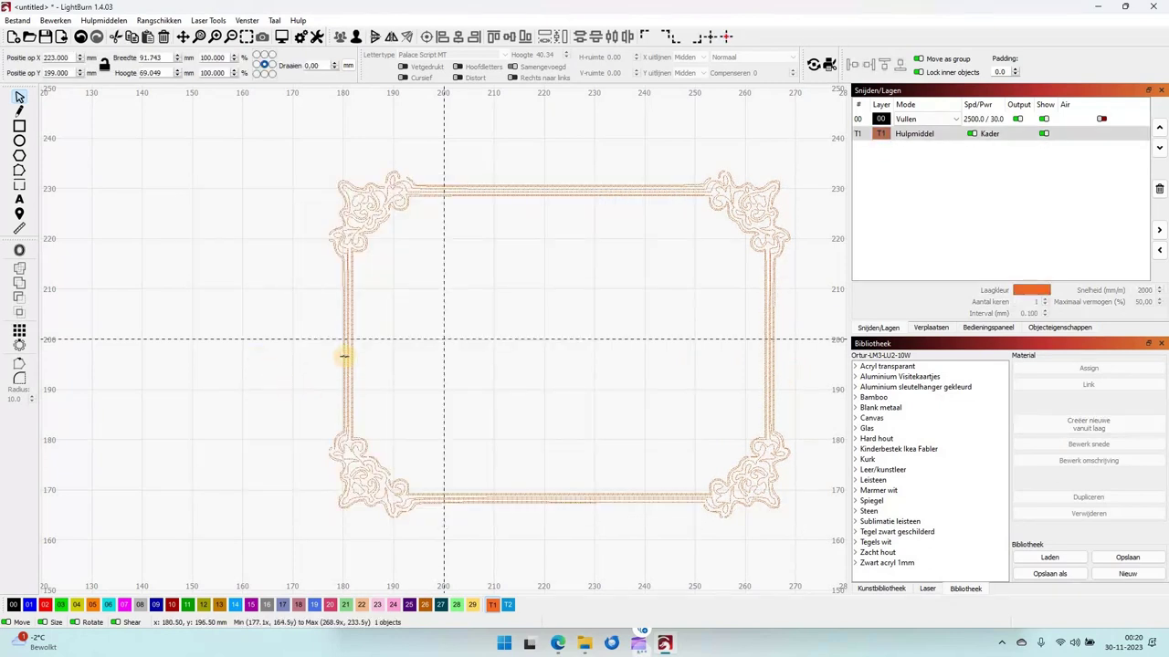
{"action": "left_click", "coordinate": [14, 604]}
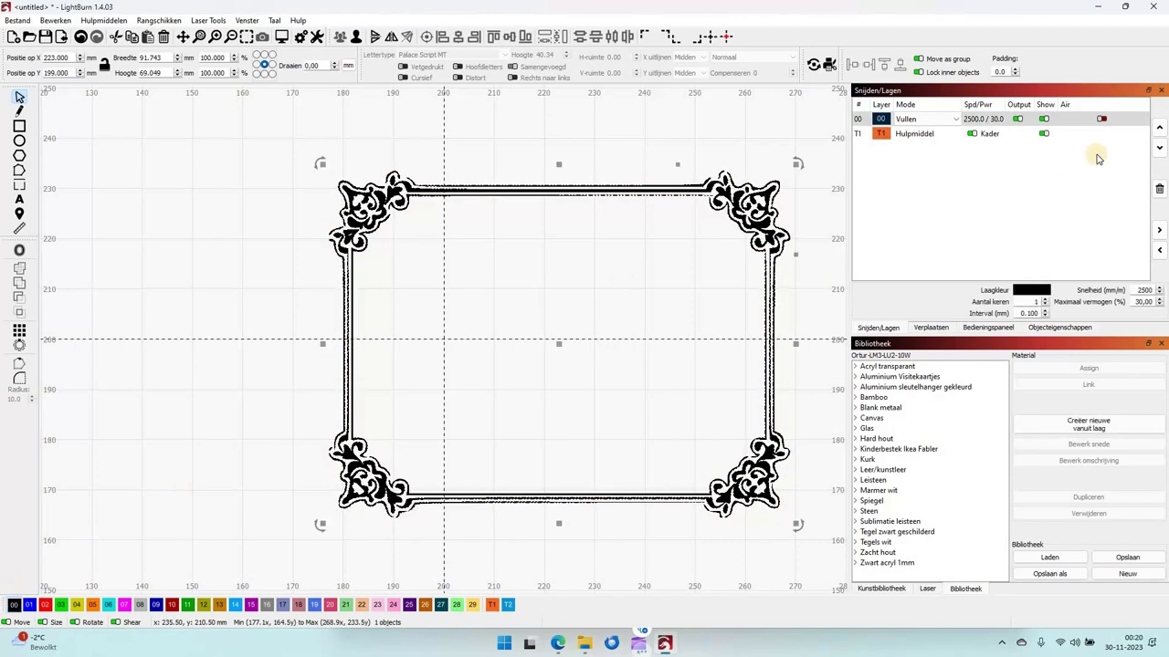
{"action": "left_click", "coordinate": [1160, 148]}
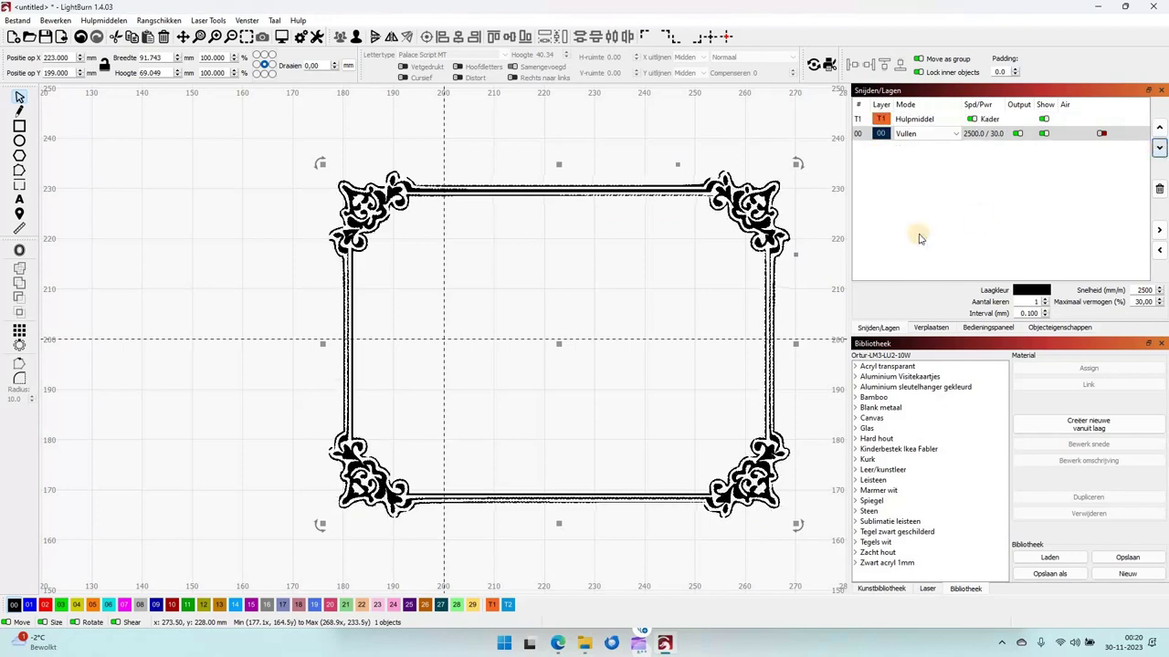
{"action": "left_click", "coordinate": [231, 37]}
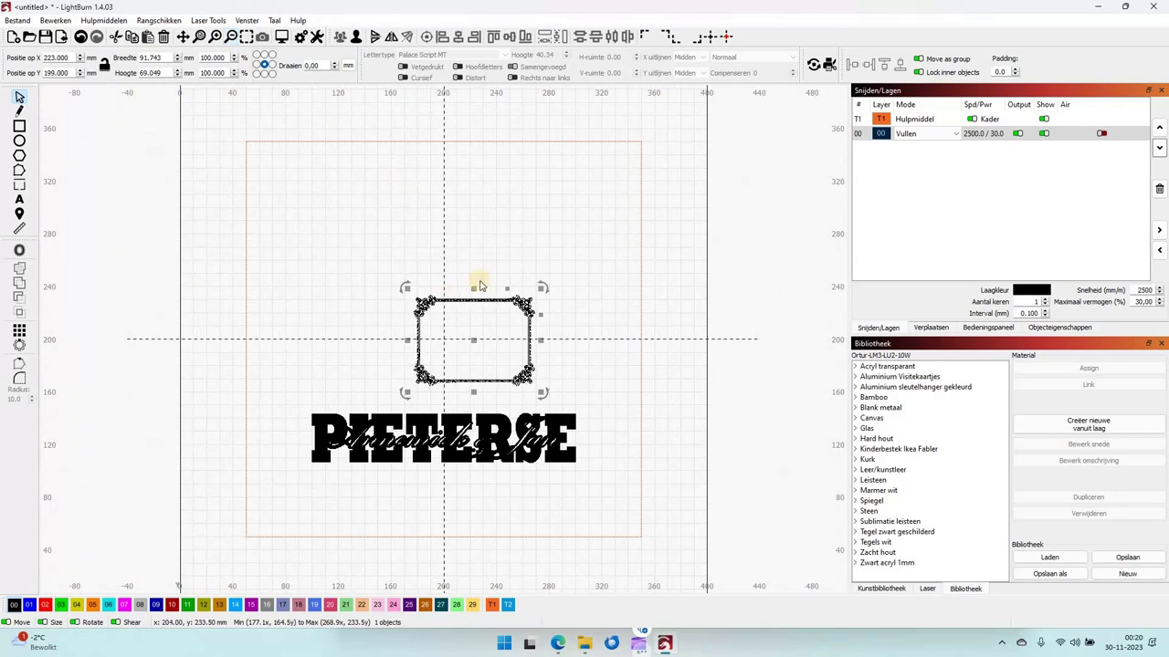
Centre the traced border on the page and size it to 295 × 295 mm.
{"action": "left_click", "coordinate": [726, 38]}
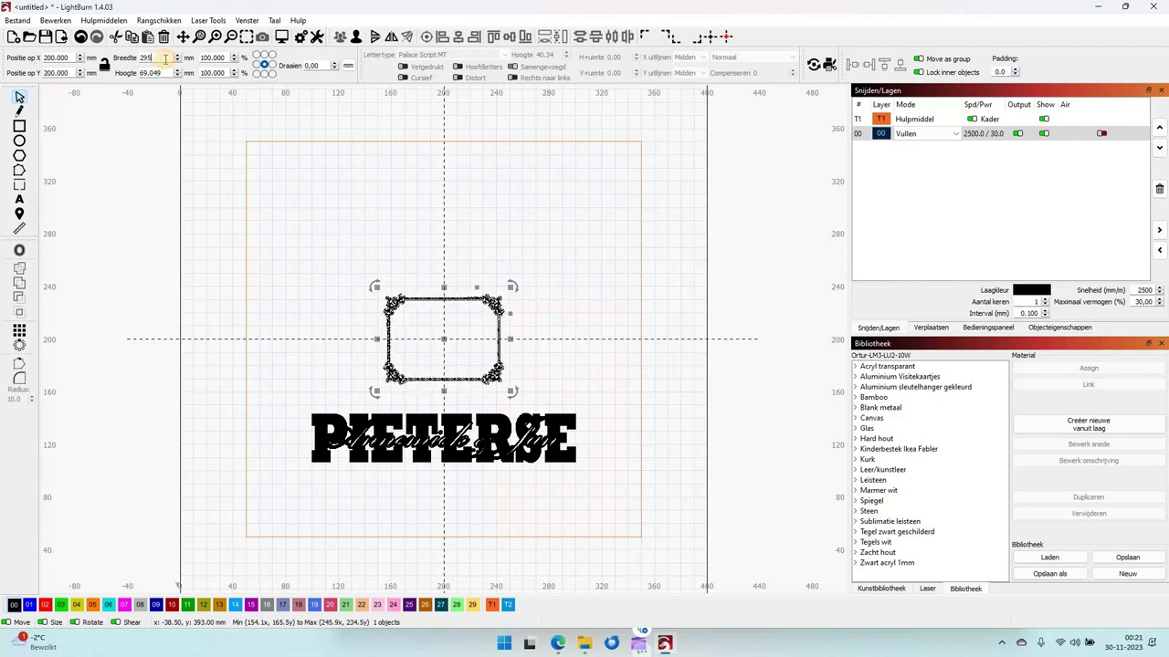
{"action": "key", "text": "Tab"}
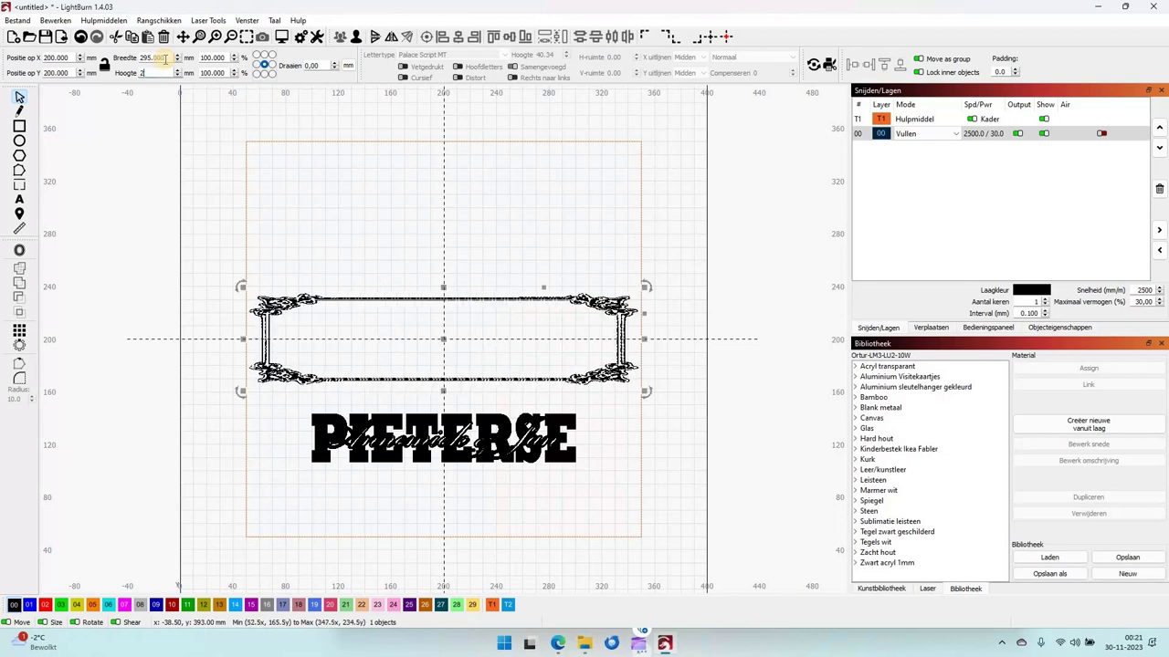
{"action": "type", "text": "295"}
{"action": "key", "text": "Tab"}
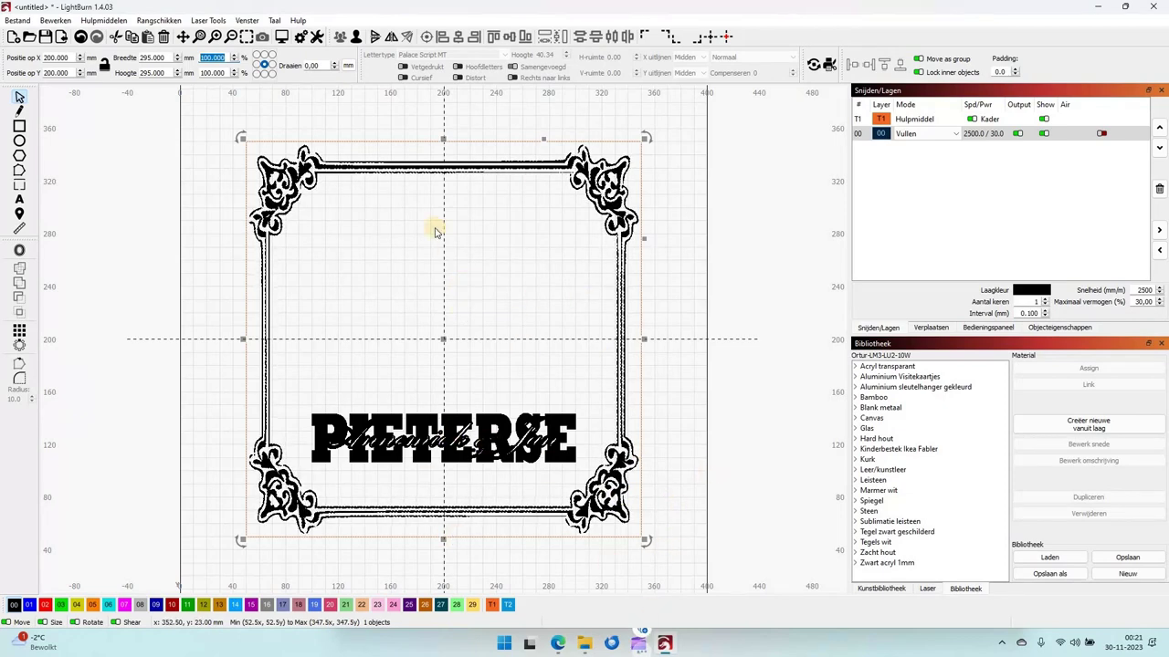
{"action": "left_click", "coordinate": [444, 272]}
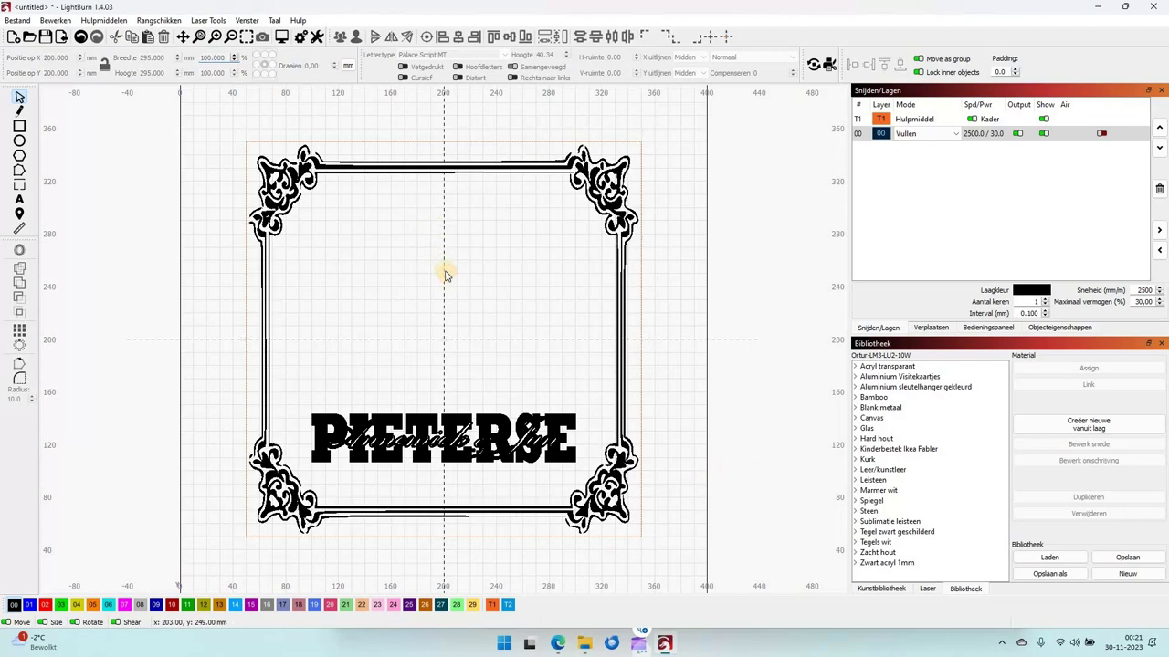
Type the quote 'Wie het kleine niet eert' / 'is een enorm peerd' on two lines inside the border.
{"action": "left_click", "coordinate": [20, 203]}
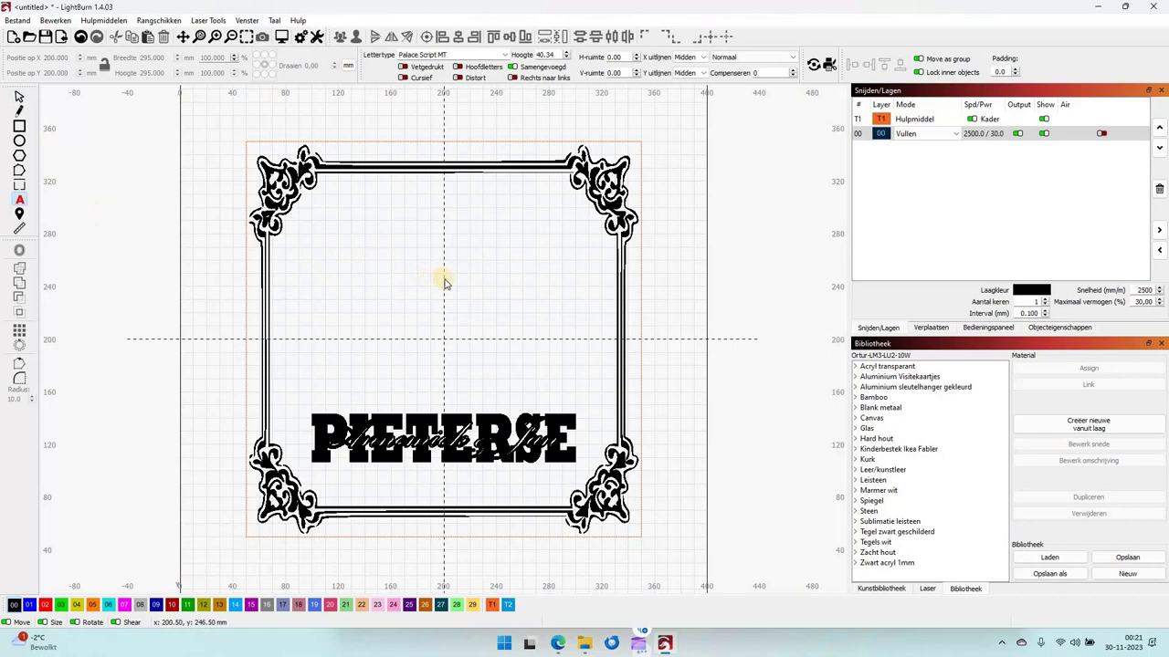
{"action": "left_click", "coordinate": [444, 283]}
{"action": "type", "text": "W"}
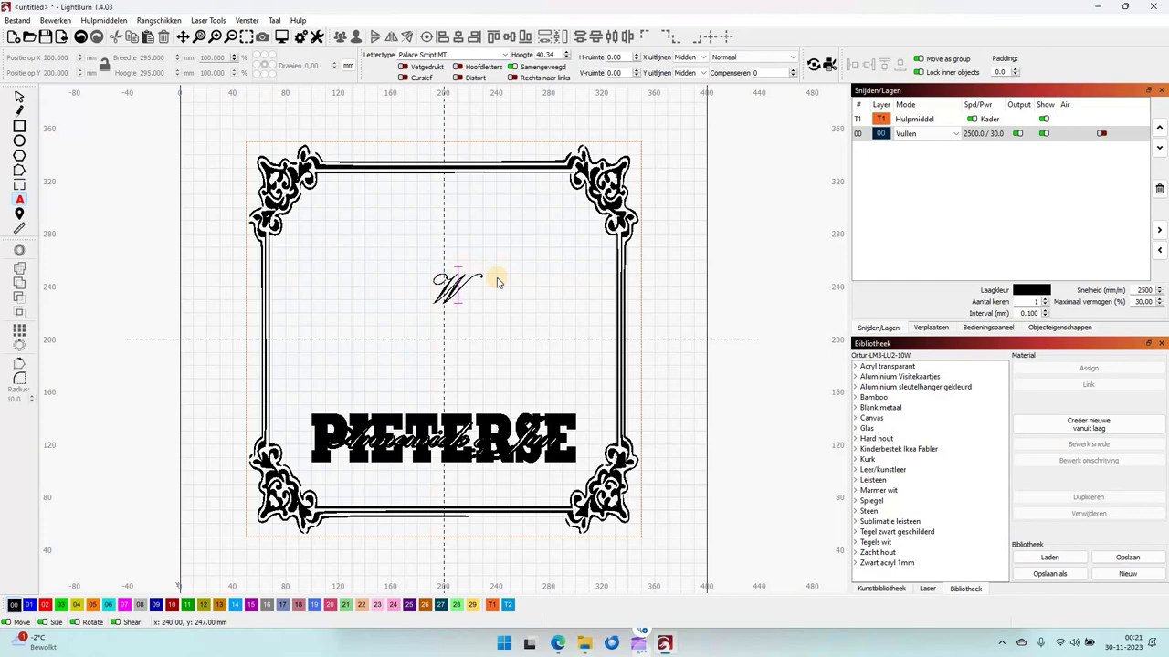
{"action": "type", "text": "ie h"}
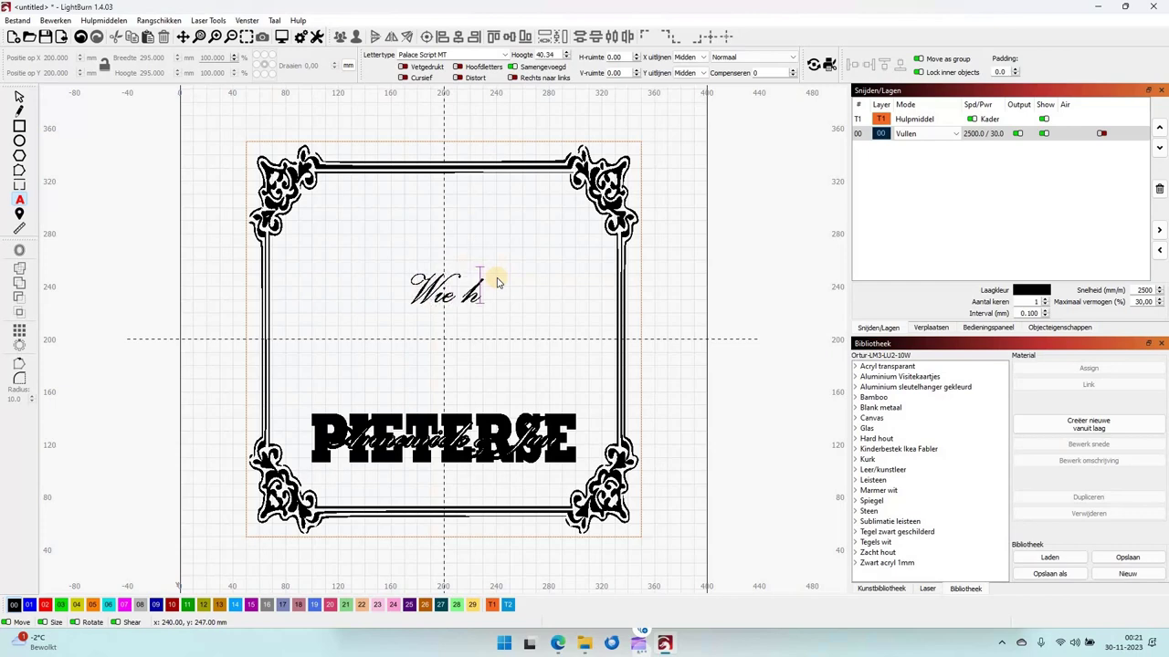
{"action": "type", "text": "et kle"}
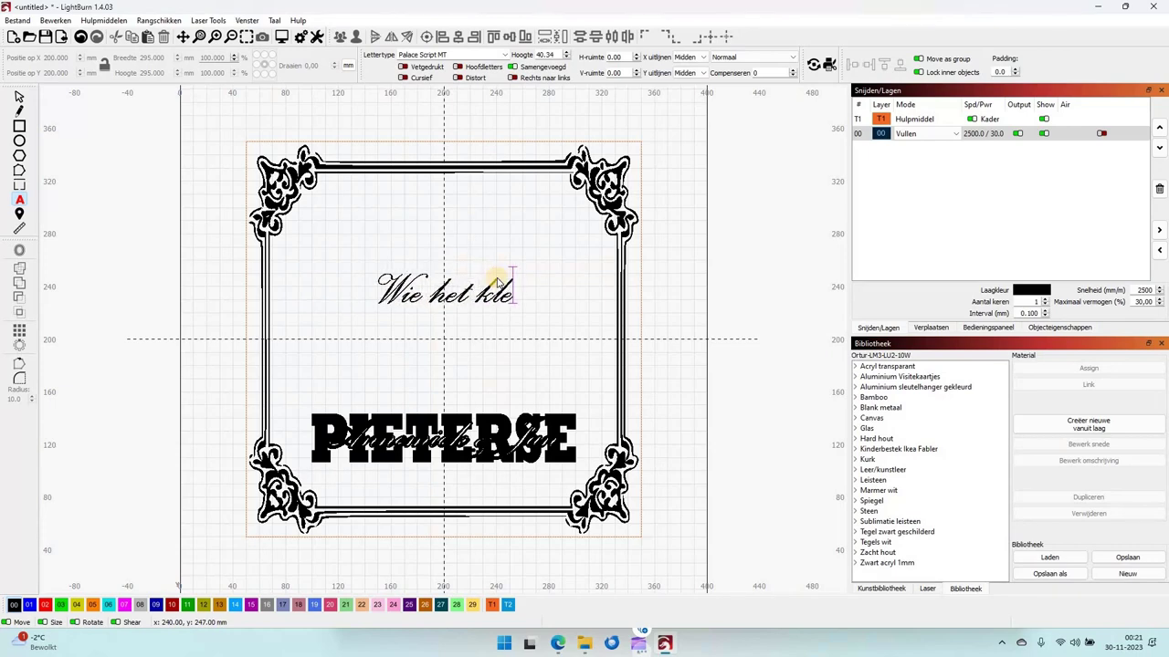
{"action": "type", "text": "ine ni"}
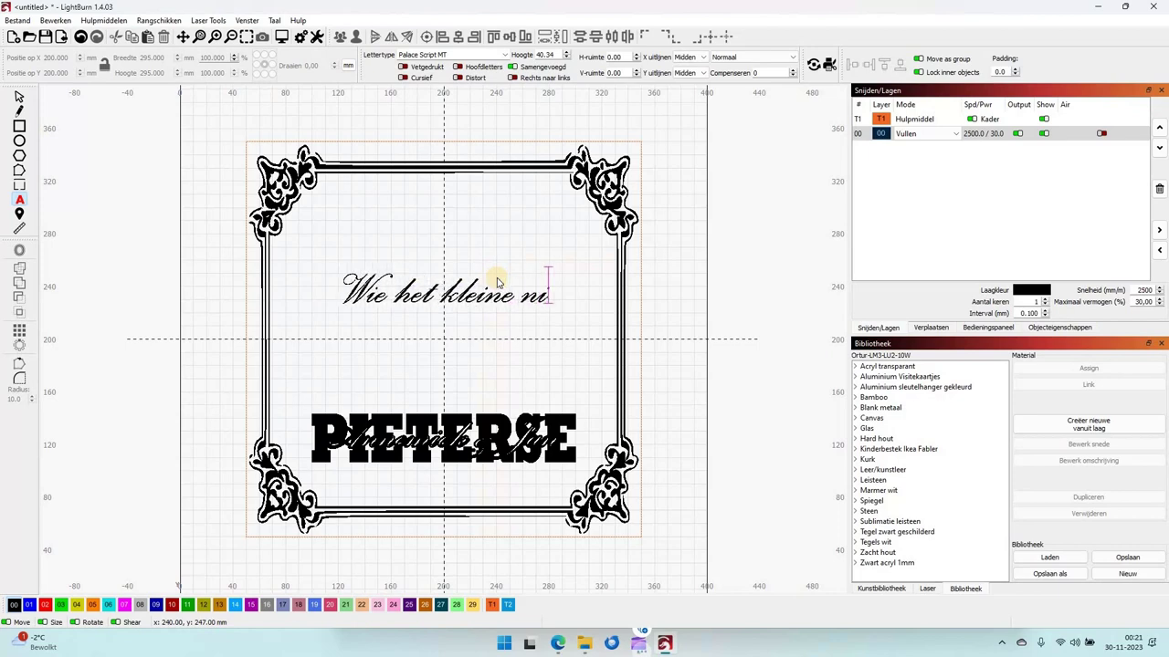
{"action": "type", "text": "et eert"}
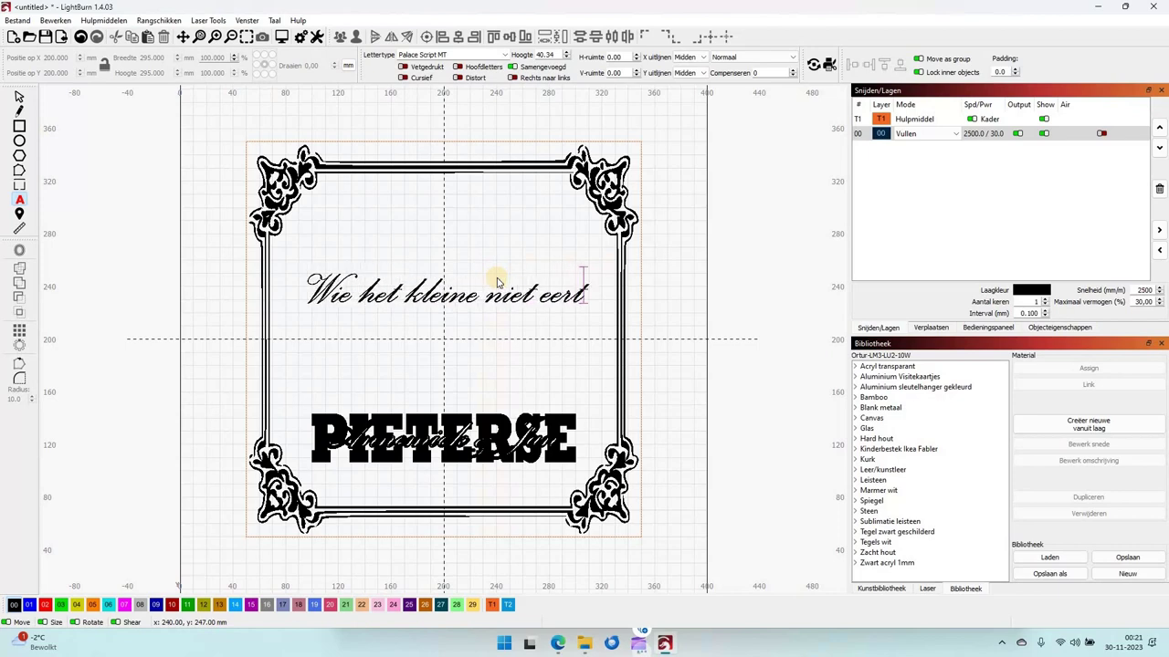
{"action": "key", "text": "Return"}
{"action": "type", "text": "is"}
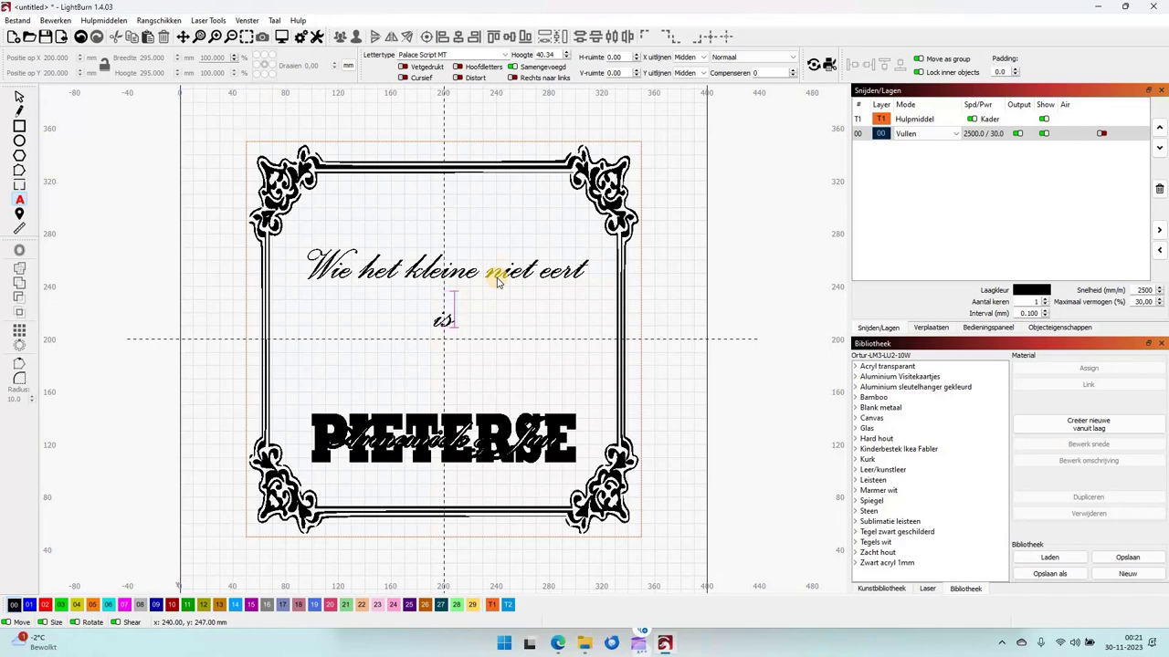
{"action": "type", "text": " een e"}
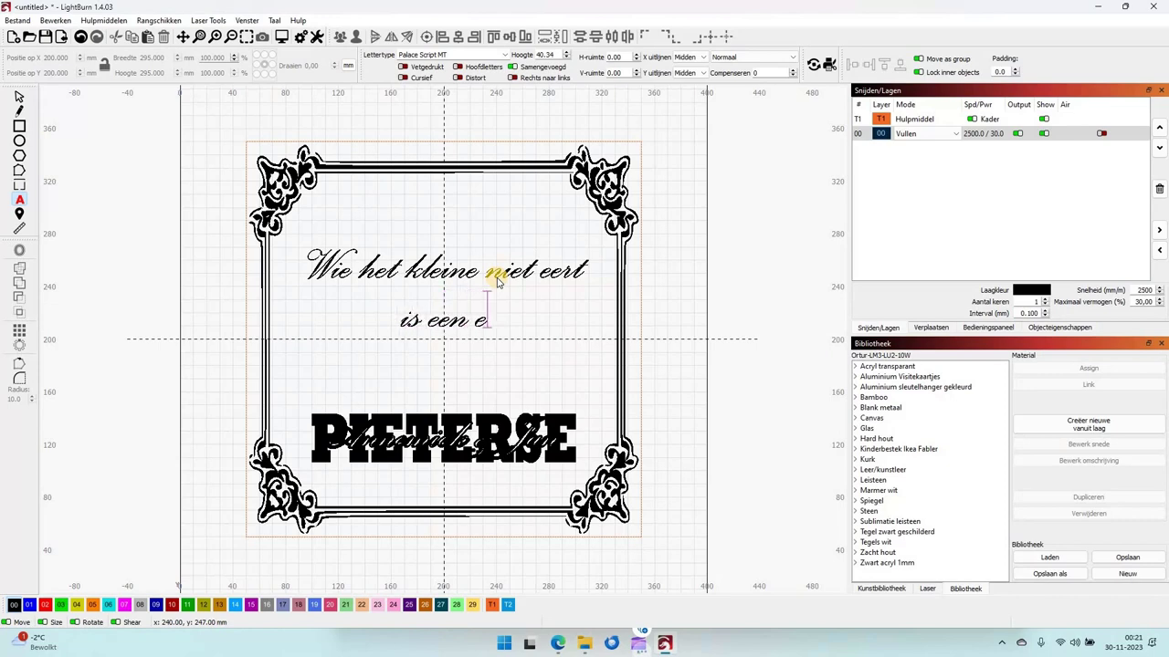
{"action": "type", "text": "norm p"}
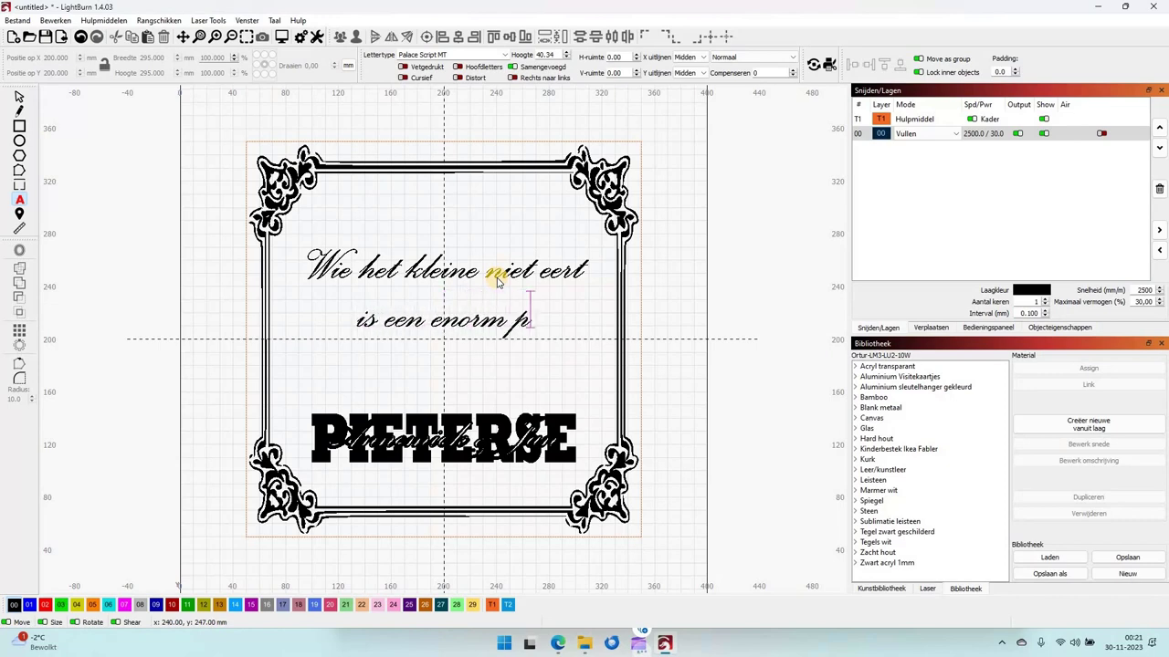
{"action": "type", "text": "eerd"}
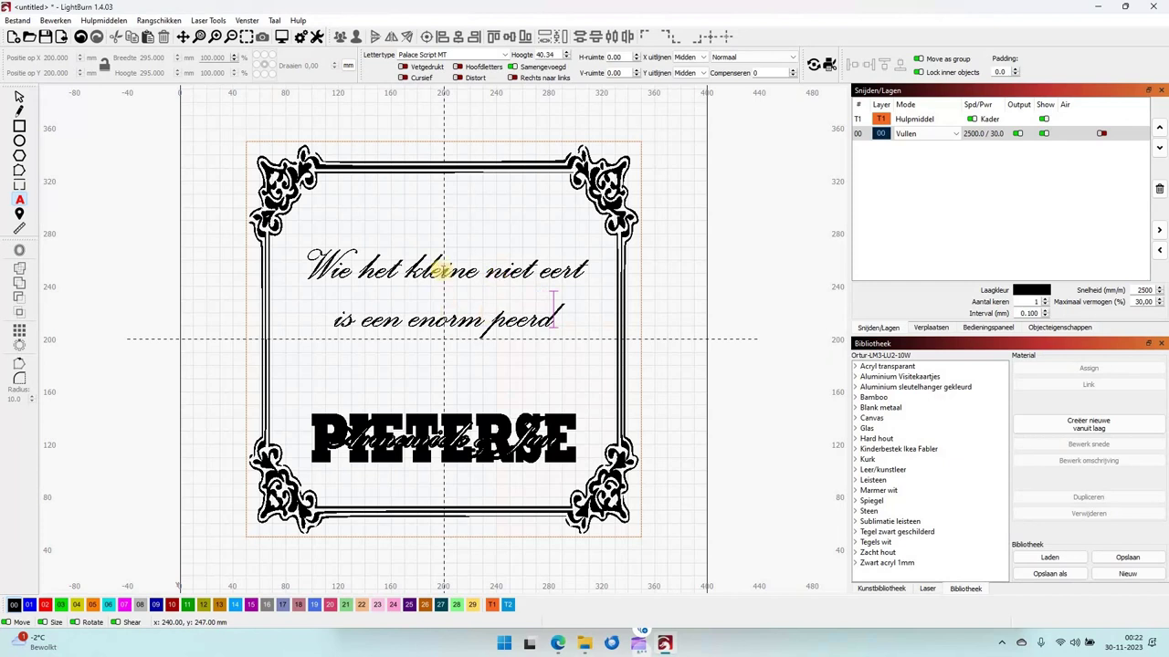
{"action": "left_click", "coordinate": [18, 99]}
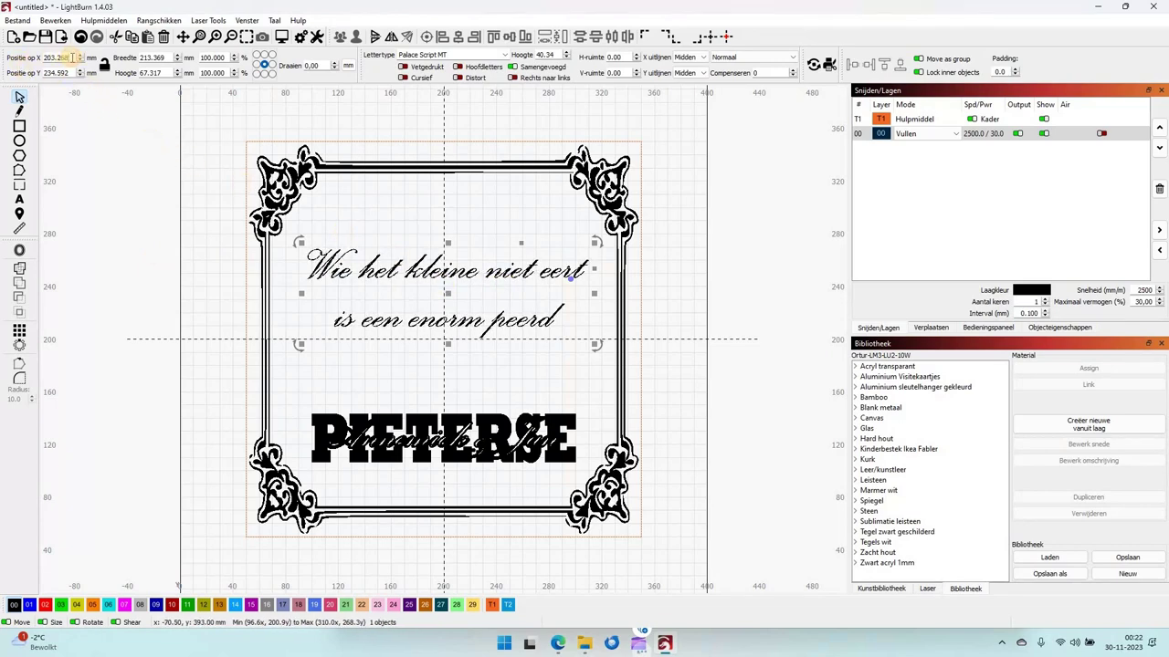
Position the quote at X 200 mm and Y 232.592 mm.
{"action": "key", "text": "BackSpace"}
{"action": "key", "text": "BackSpace"}
{"action": "key", "text": "BackSpace"}
{"action": "key", "text": "BackSpace"}
{"action": "key", "text": "Tab"}
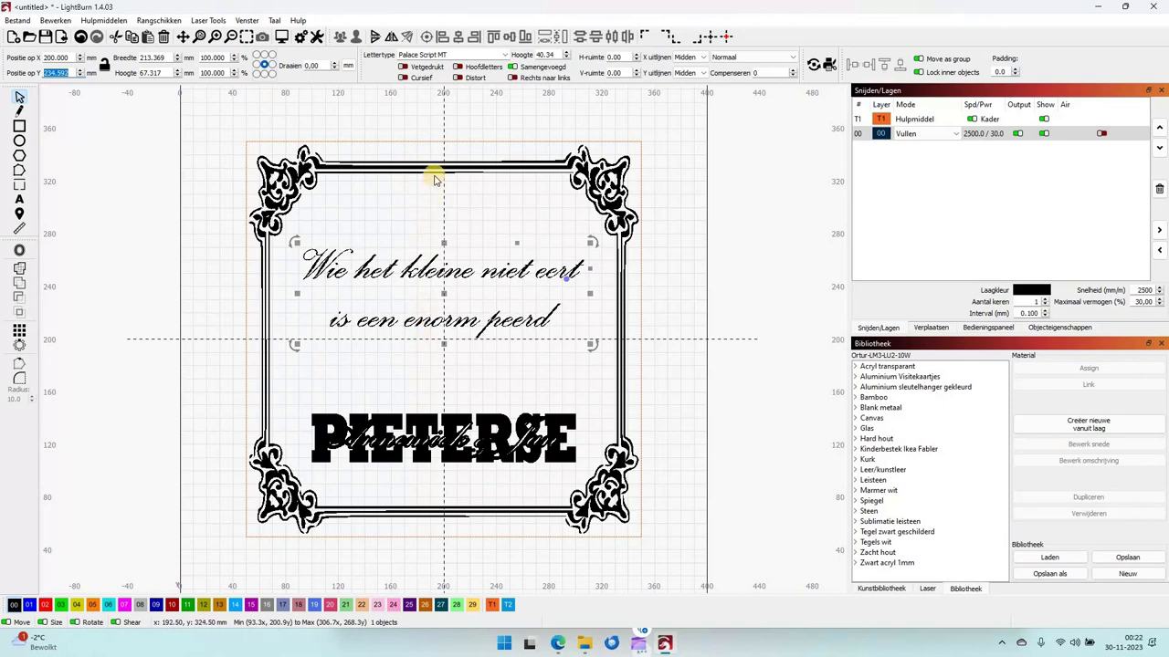
{"action": "key", "text": "Down"}
{"action": "key", "text": "Down"}
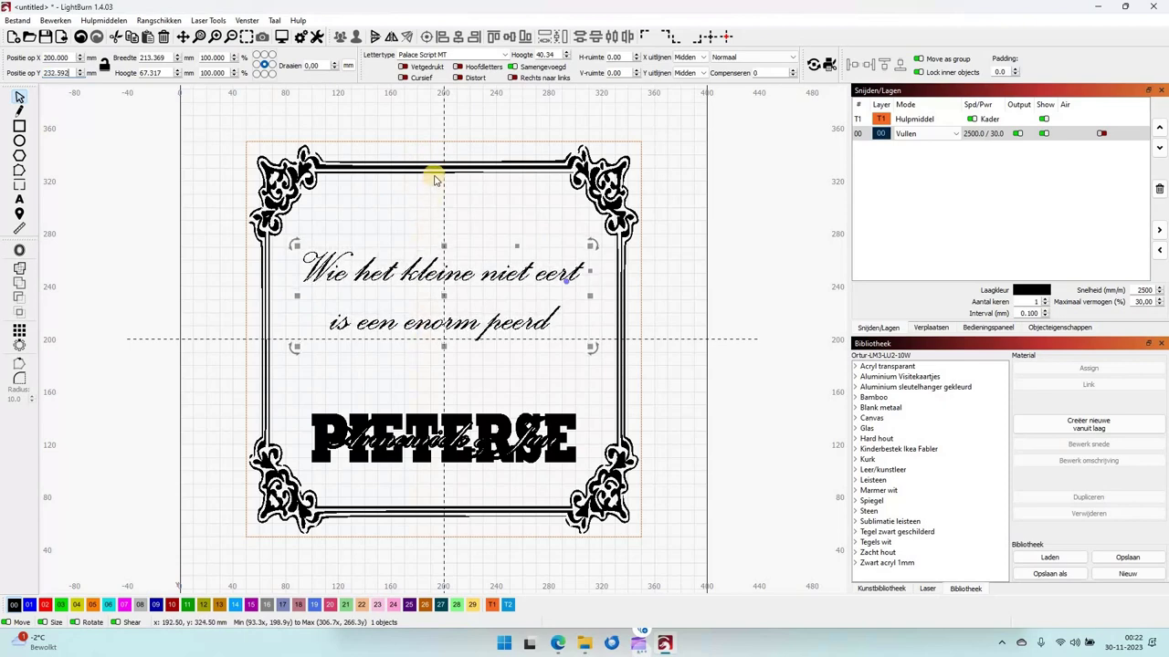
{"action": "left_click", "coordinate": [683, 248]}
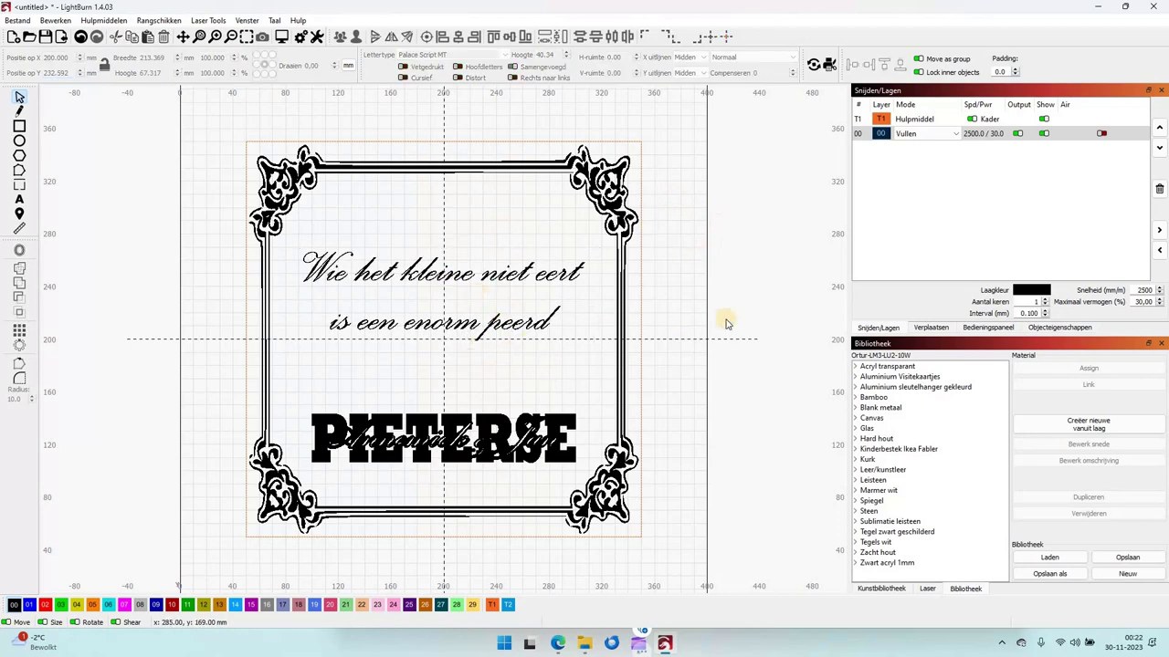
{"action": "double_click", "coordinate": [973, 134]}
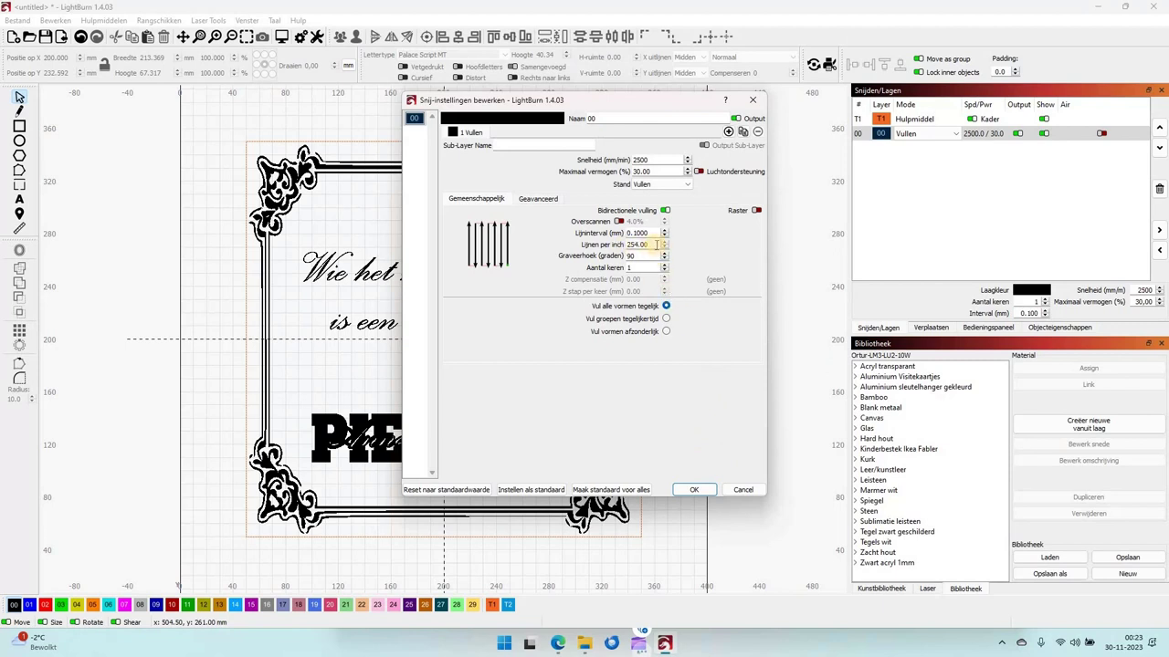
{"action": "left_click", "coordinate": [655, 243]}
{"action": "left_click", "coordinate": [698, 491]}
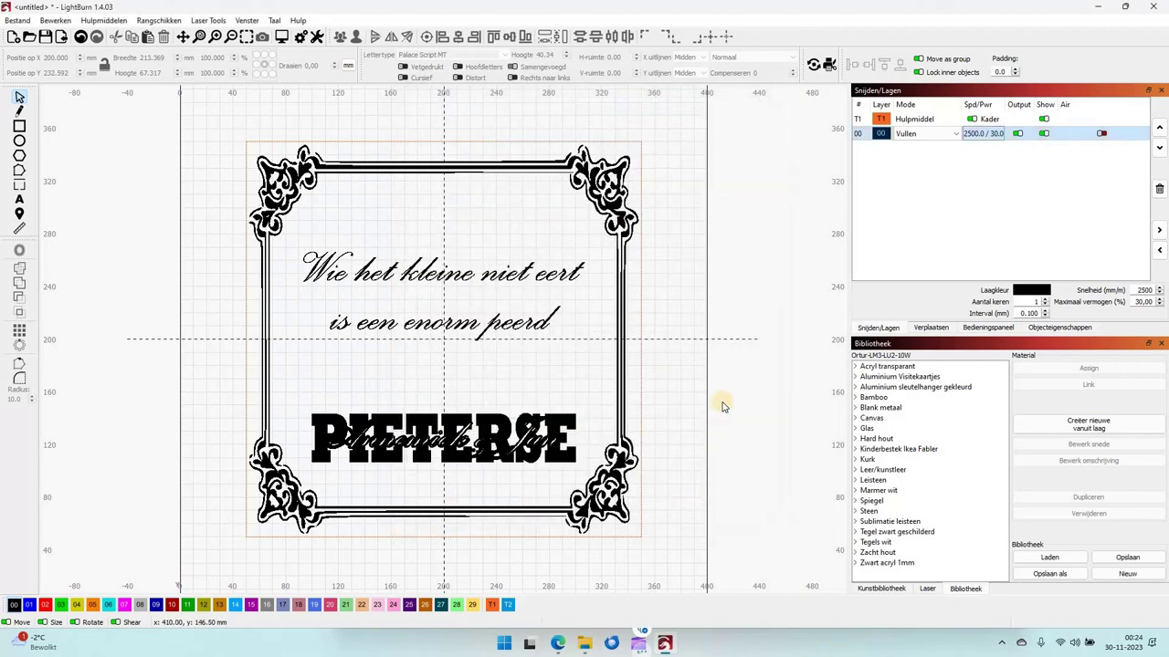